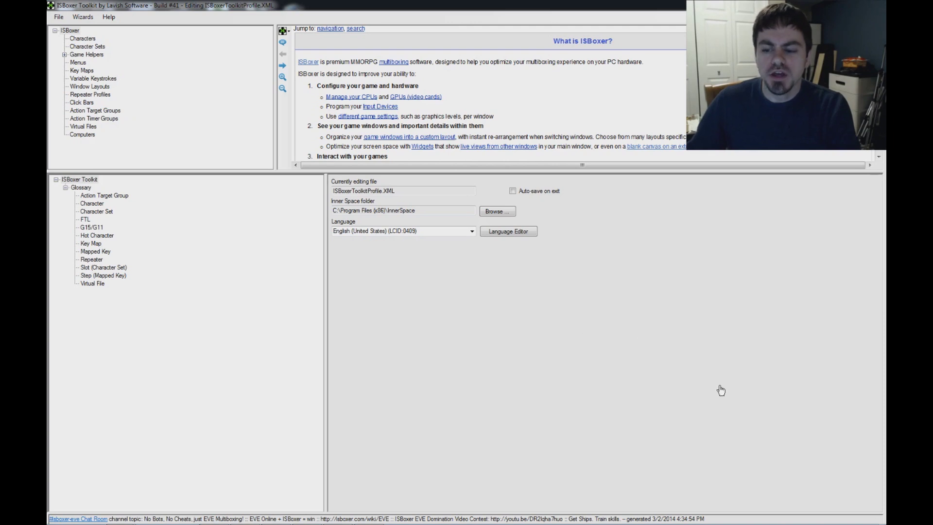
# Start adding a new game to Inner Space and name it EVE
pyautogui.moveTo(735, 524)
pyautogui.rightClick(803, 518)
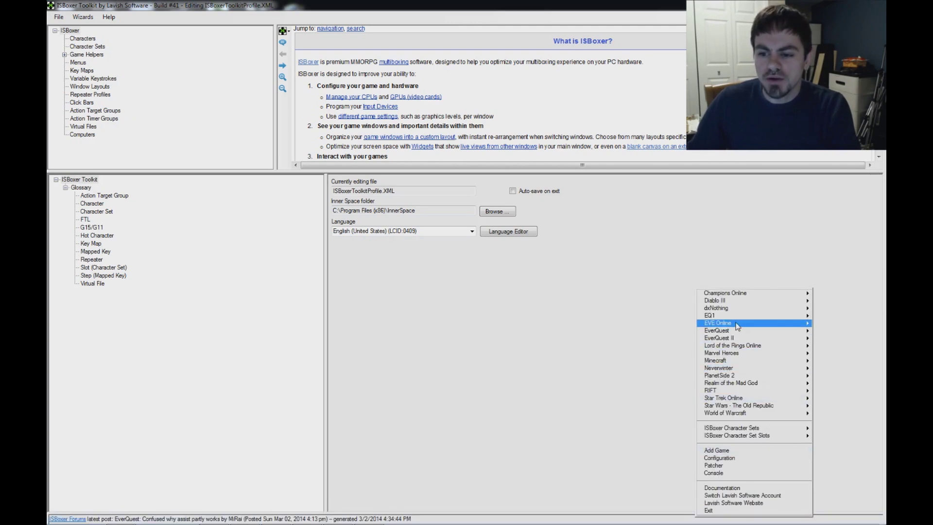
pyautogui.moveTo(738, 323)
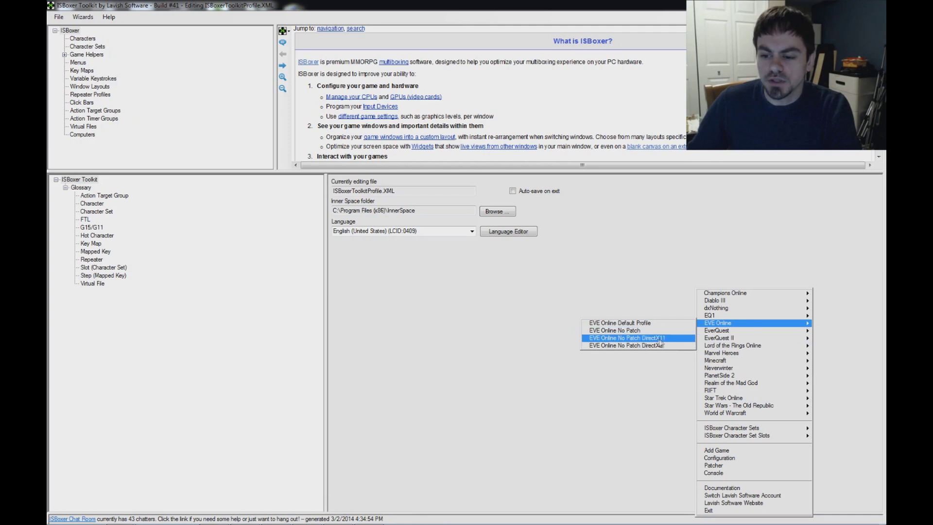
pyautogui.click(717, 451)
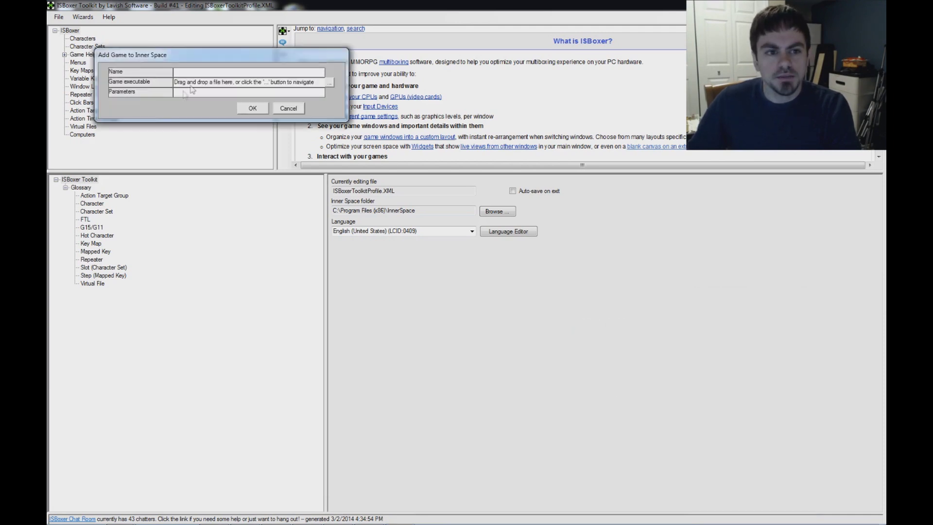
pyautogui.write('EVE')
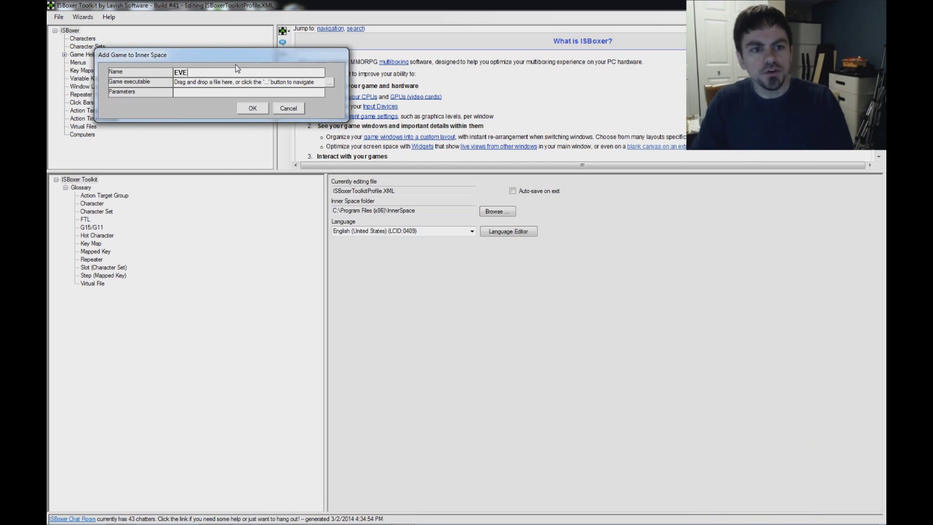
# Set the game executable to exefile.exe from the CCP\EVE\bin folder, add the game, and check its entry in the Inner Space game list
pyautogui.click(329, 83)
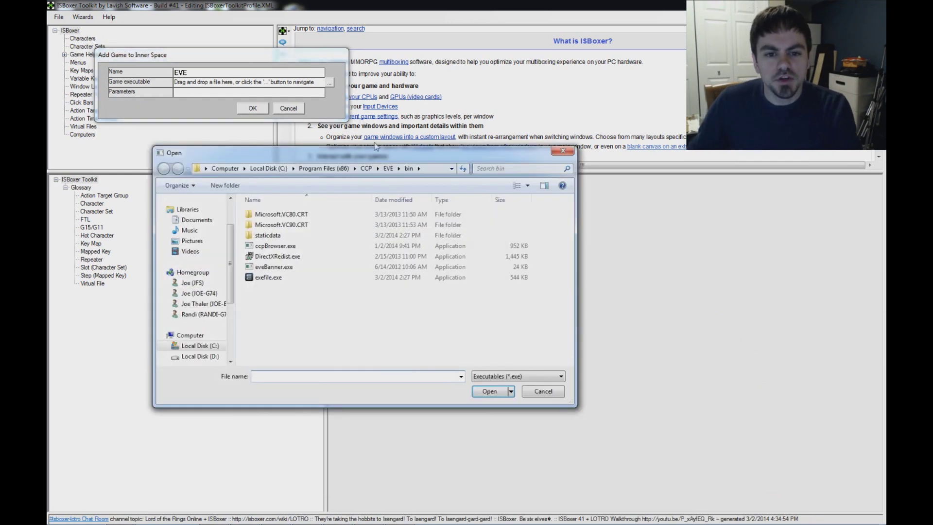
pyautogui.click(388, 168)
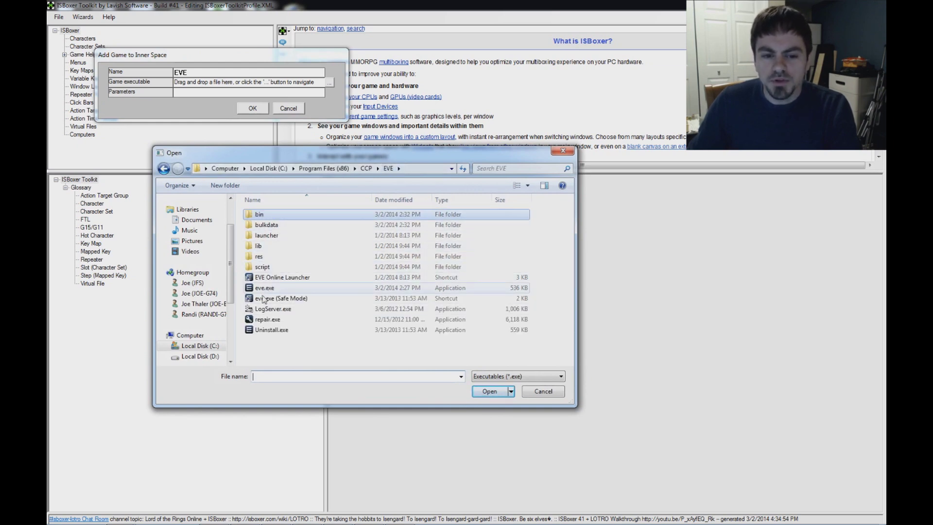
pyautogui.moveTo(291, 288)
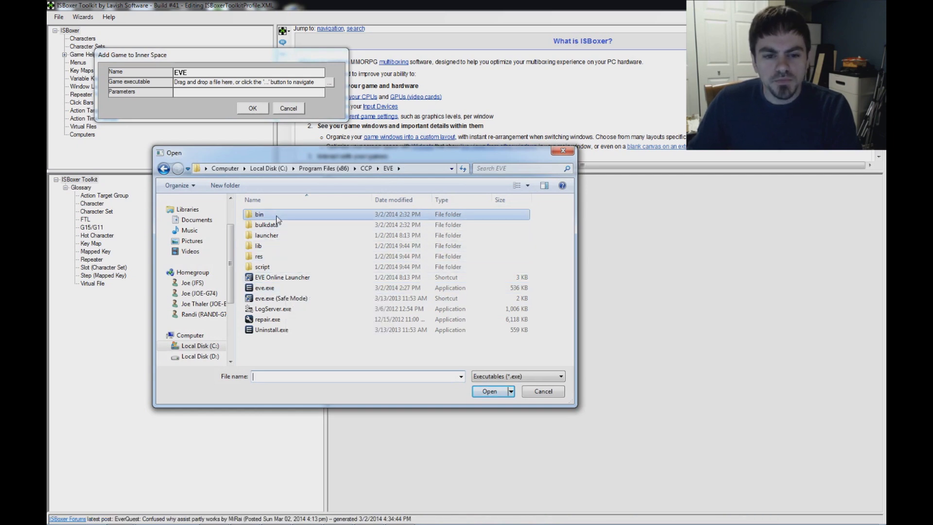
pyautogui.moveTo(278, 220)
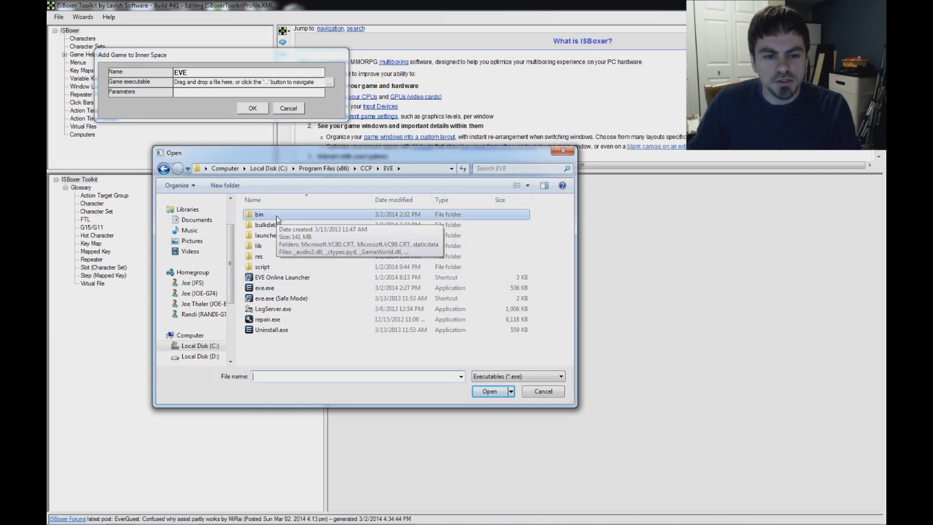
pyautogui.doubleClick(277, 215)
pyautogui.click(289, 278)
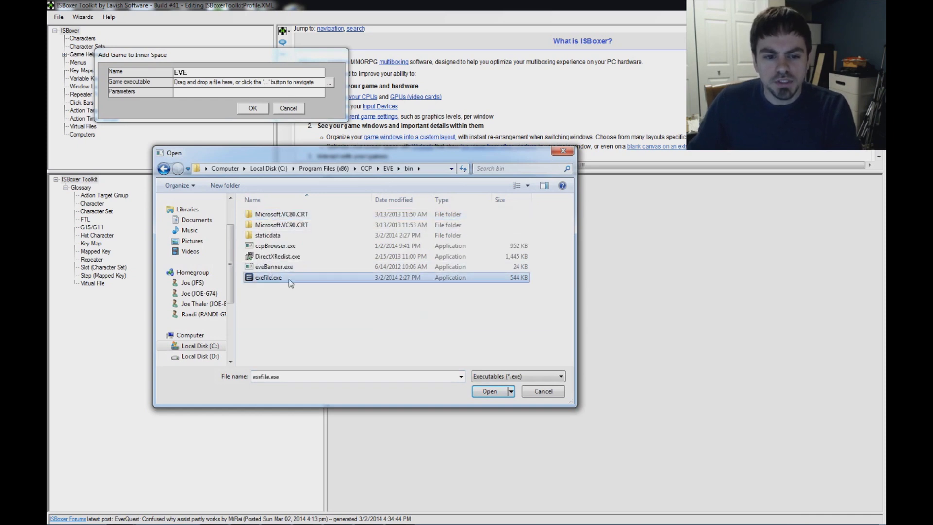
pyautogui.click(490, 392)
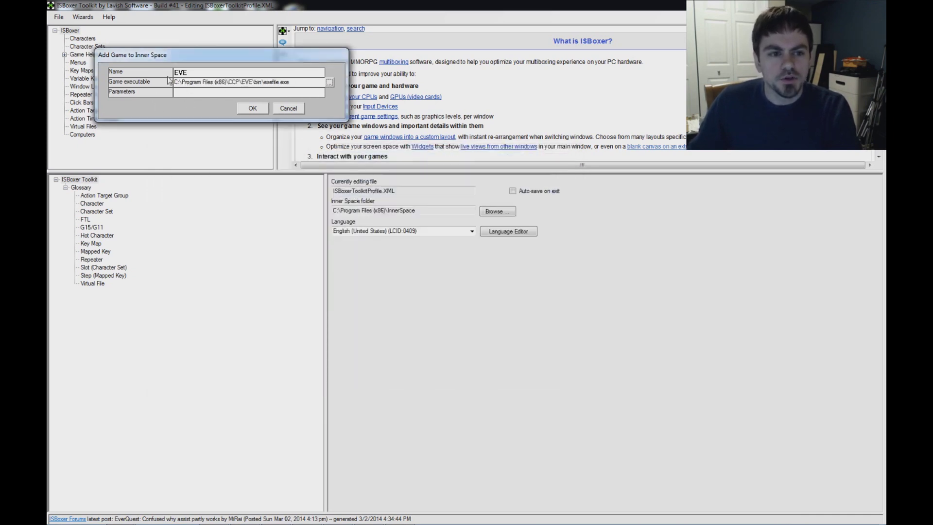
pyautogui.click(253, 109)
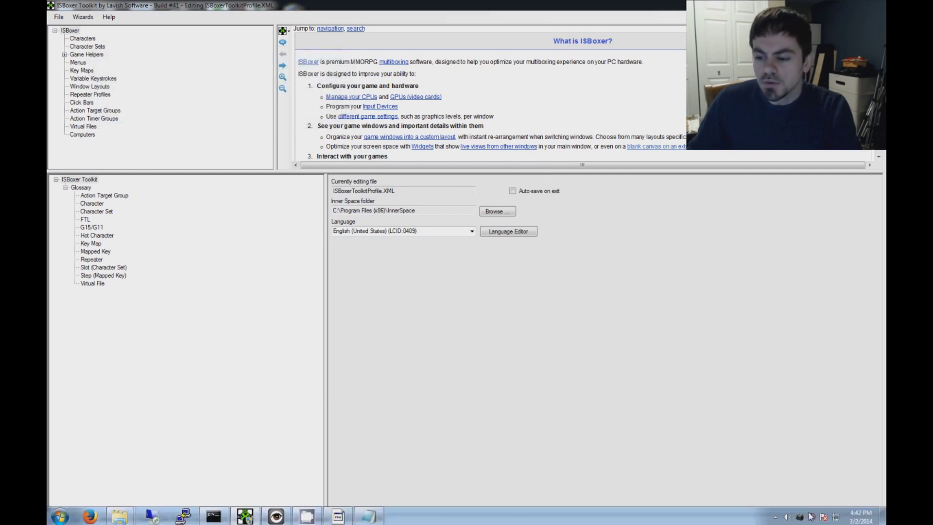
pyautogui.rightClick(810, 515)
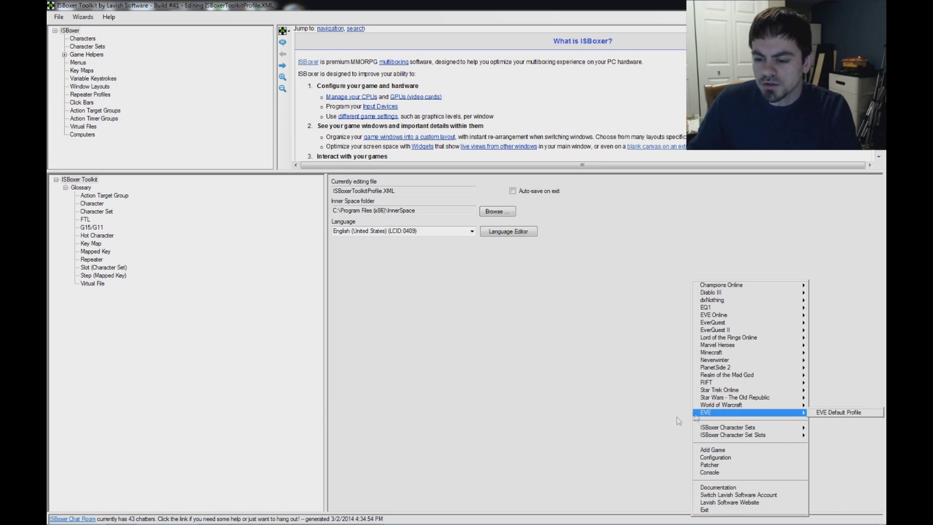
pyautogui.click(688, 384)
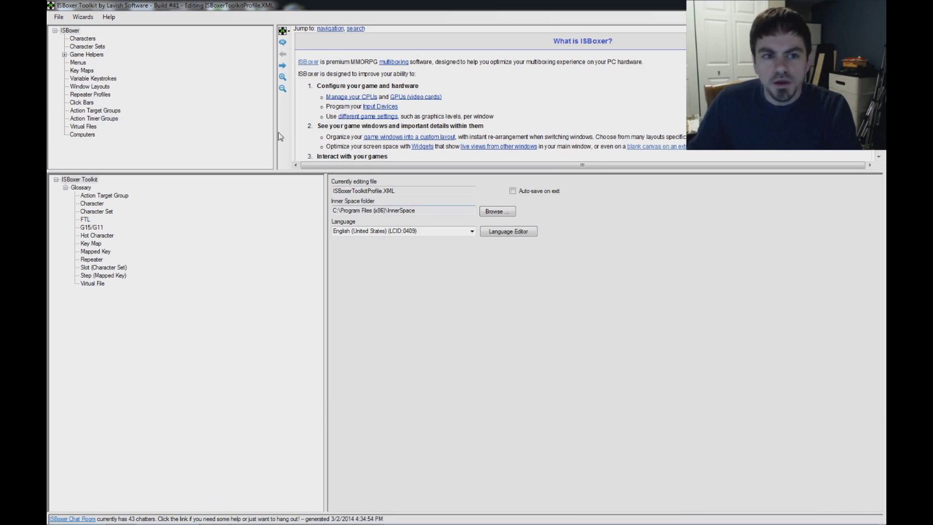
# Start the Quick Setup Wizard and select EVE Online as the game to set up
pyautogui.click(82, 17)
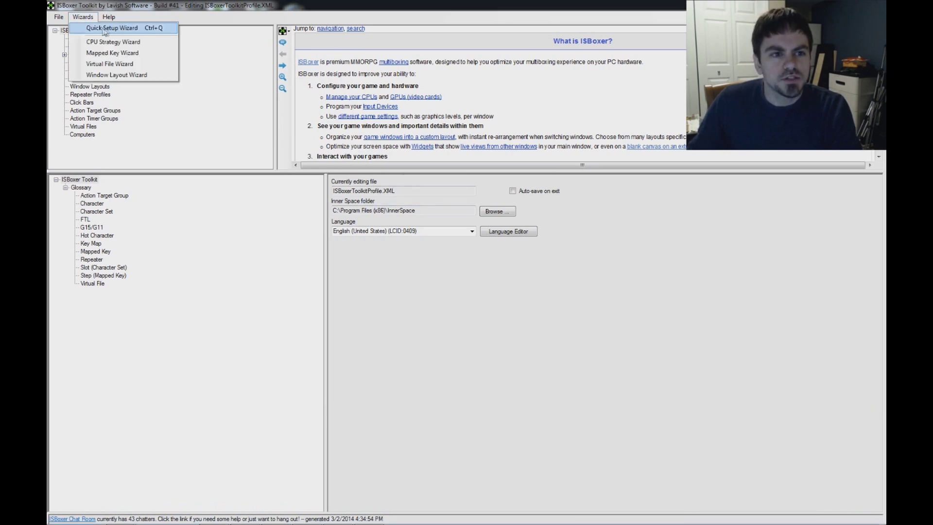
pyautogui.click(105, 29)
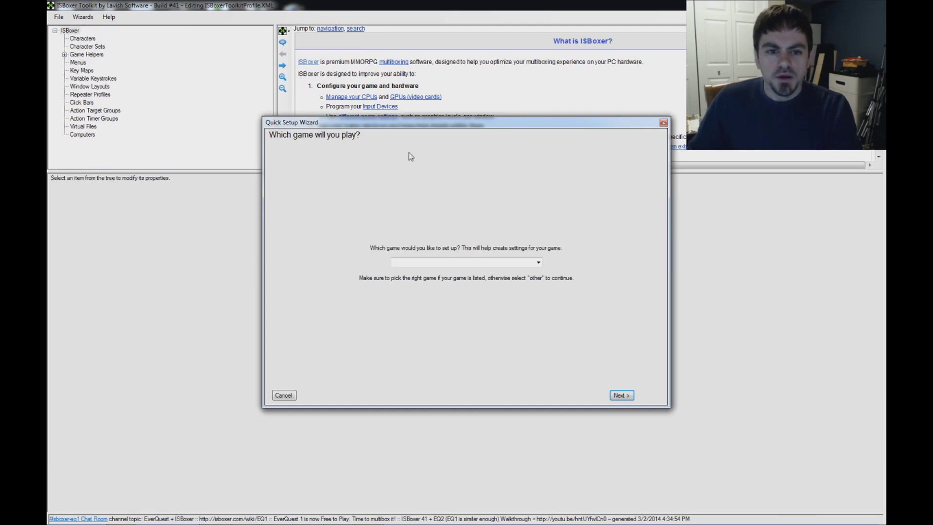
pyautogui.click(538, 262)
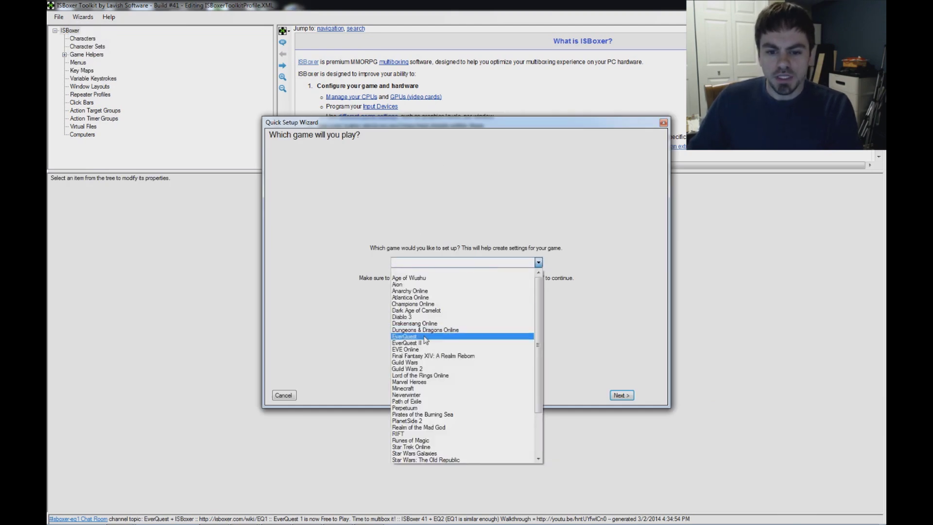
pyautogui.click(412, 349)
pyautogui.click(623, 396)
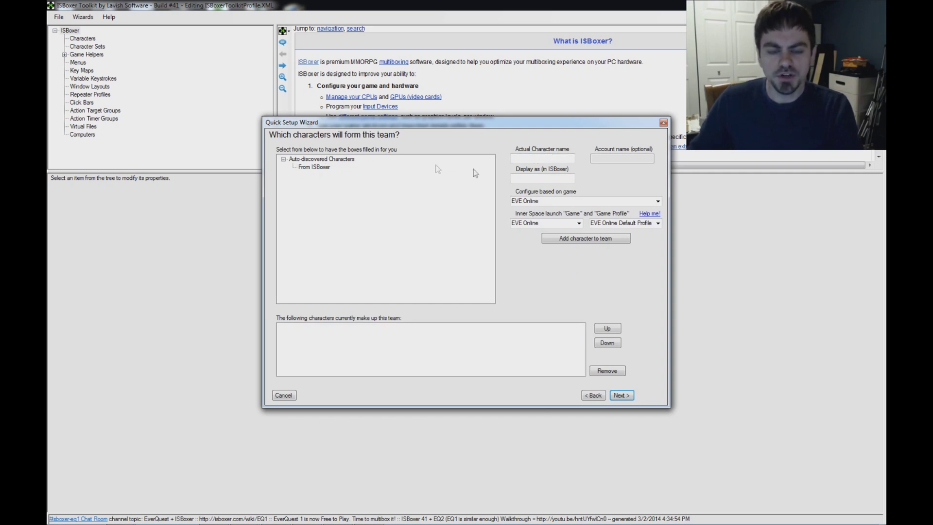
# Add a character called eve1 to the team, launching the EVE game with EVE Default Profile
pyautogui.click(540, 162)
pyautogui.write('eve1')
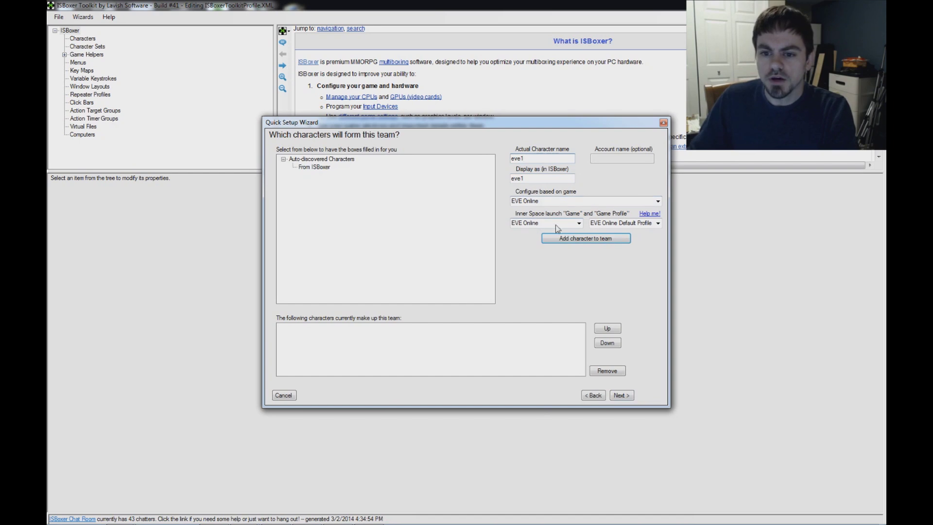
pyautogui.click(658, 224)
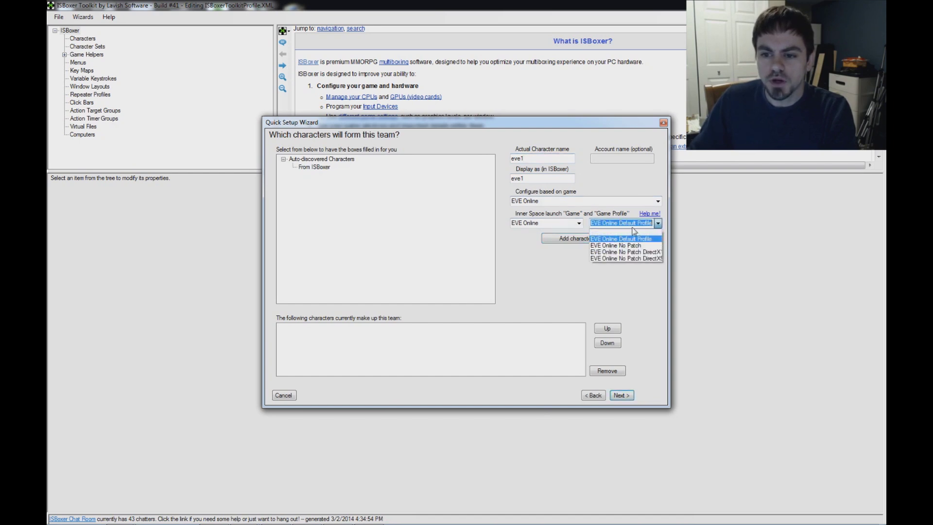
pyautogui.click(578, 223)
pyautogui.click(579, 223)
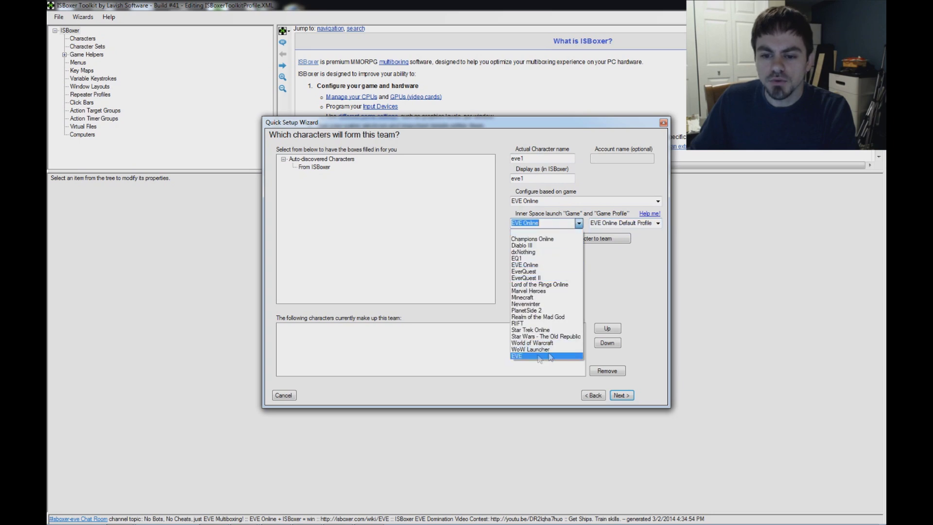
pyautogui.click(518, 355)
pyautogui.click(658, 223)
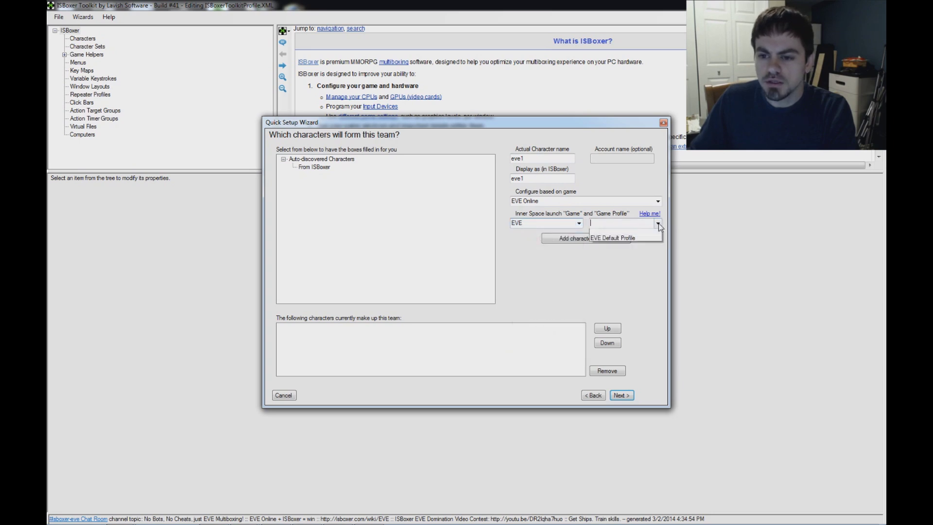
pyautogui.click(613, 236)
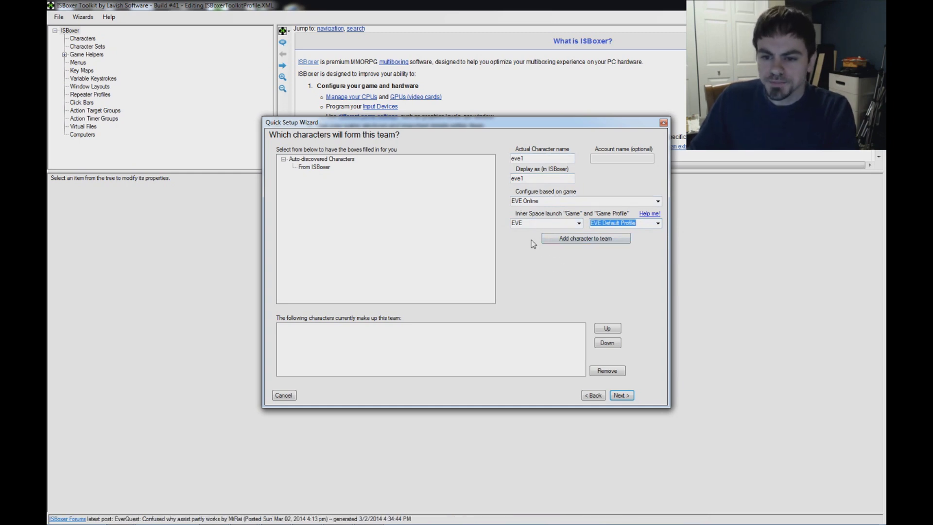
pyautogui.click(548, 241)
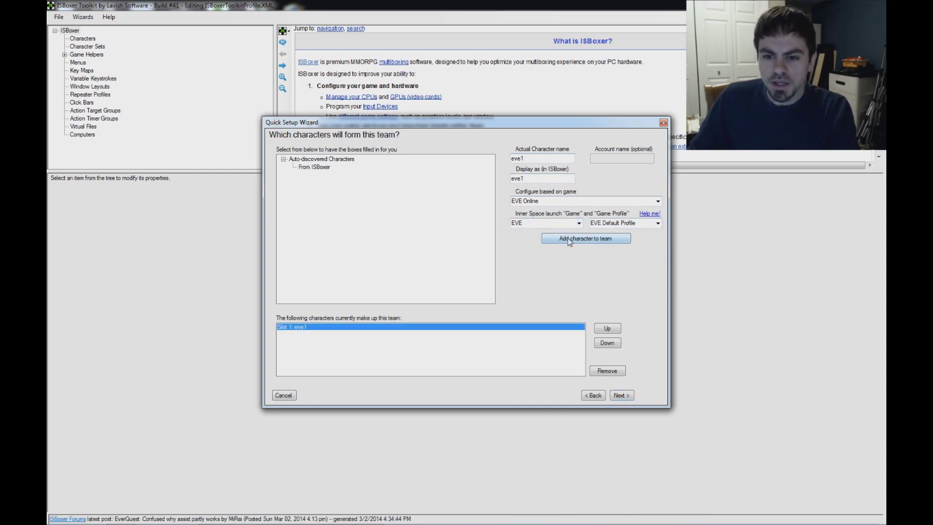
# Add a second character called eve2 to the team with the same game and profile
pyautogui.click(556, 159)
pyautogui.press('BackSpace')
pyautogui.write('2')
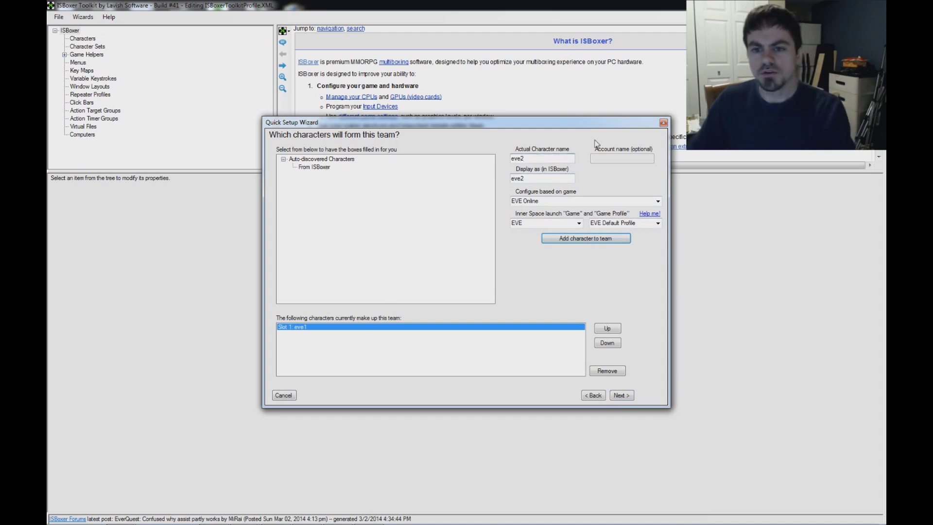
pyautogui.click(583, 238)
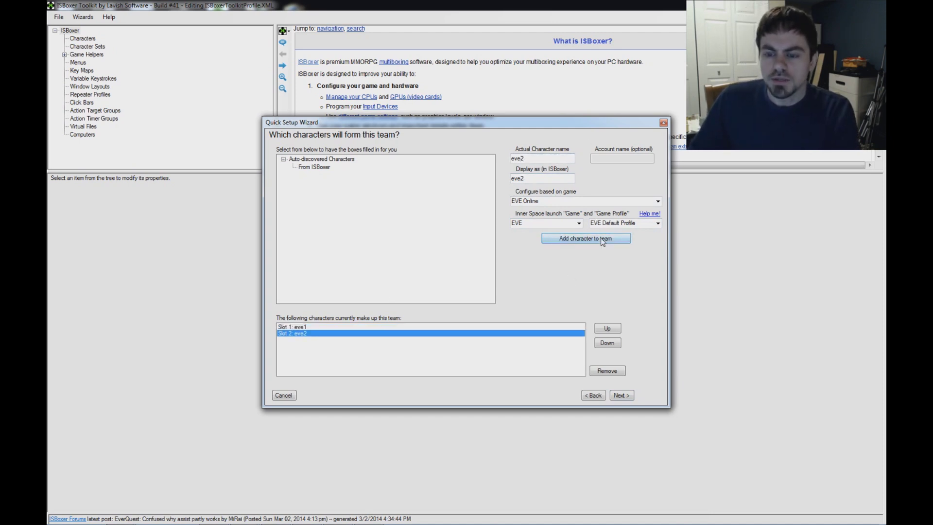
pyautogui.click(321, 327)
pyautogui.click(308, 333)
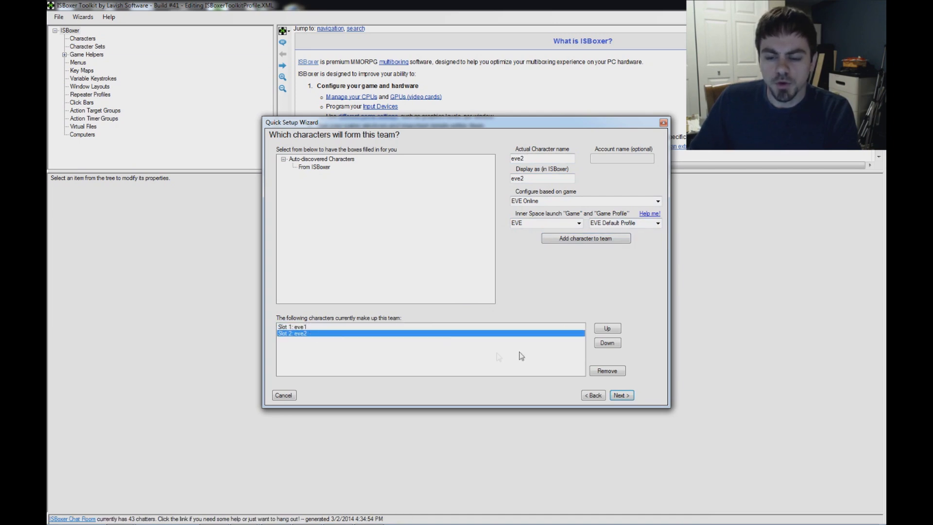
# Accept the team members and name the new character set "eve duo"
pyautogui.click(621, 395)
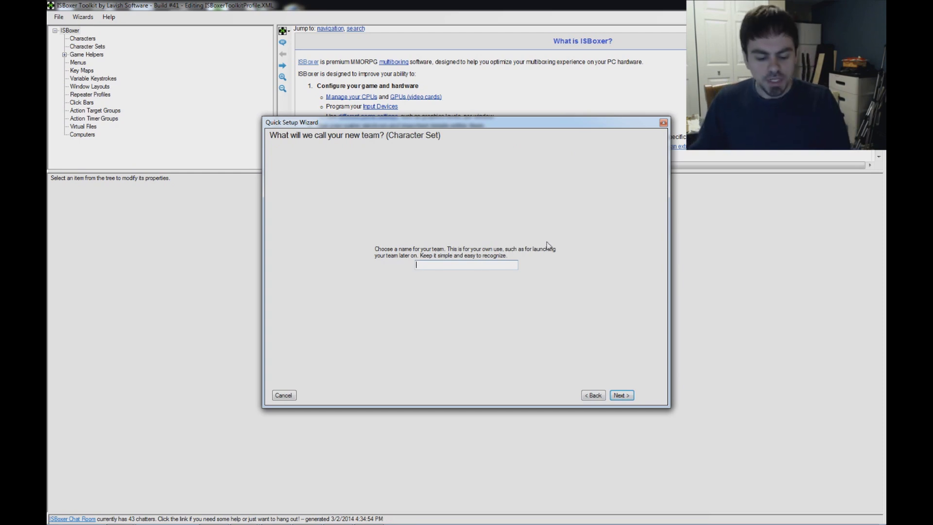
pyautogui.write('eve duo')
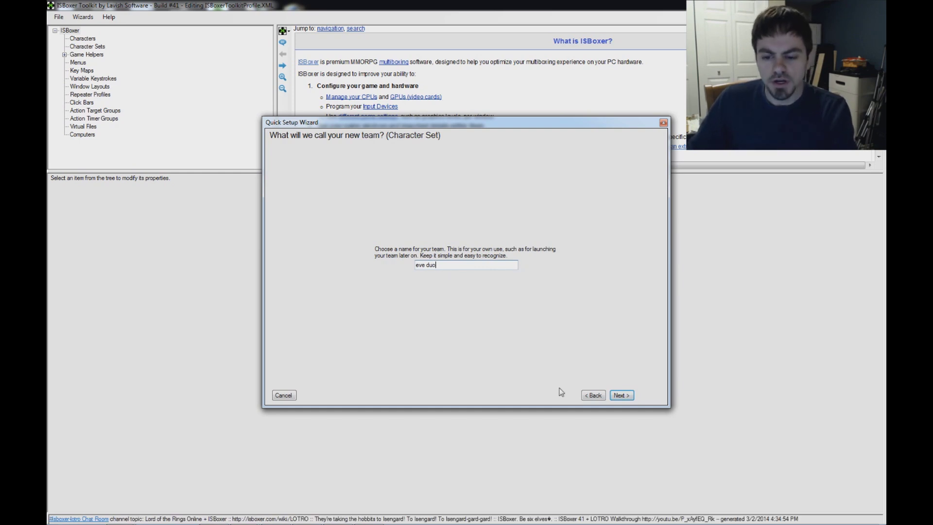
pyautogui.click(620, 396)
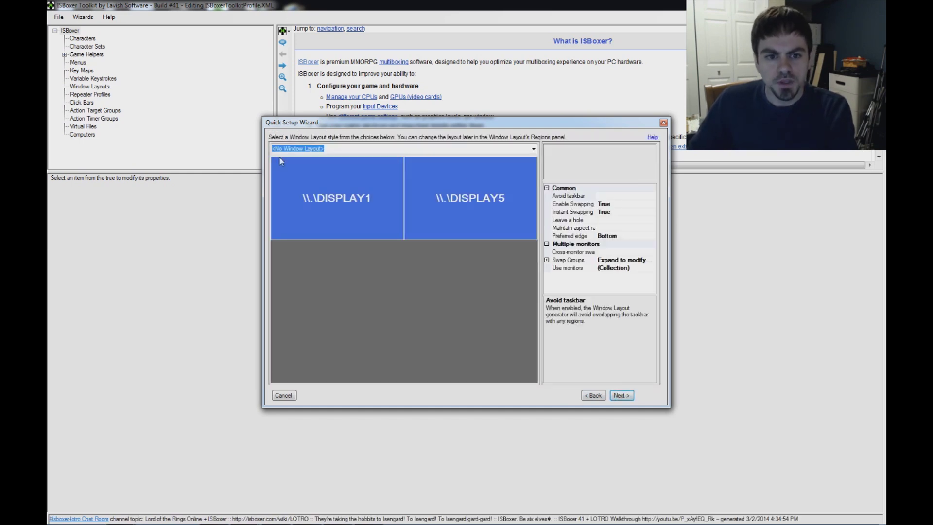
# Browse the window layout styles and apply the single monitor layout on DISPLAY1 with Swapping, Leave Hole and Avoid Taskbar
pyautogui.click(533, 150)
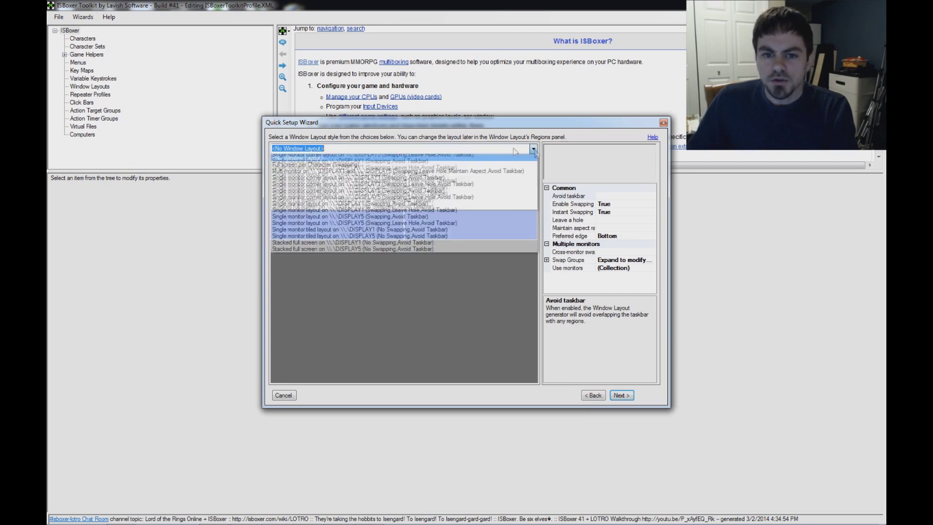
pyautogui.click(406, 172)
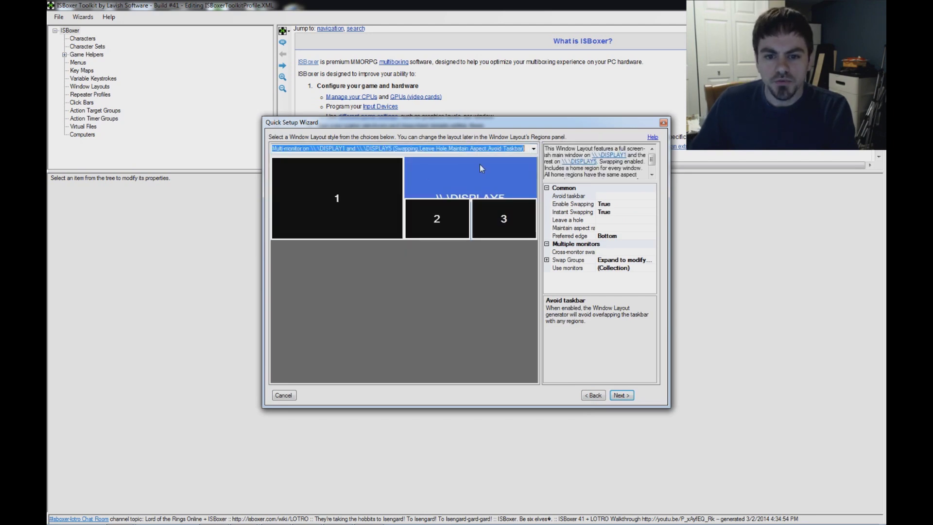
pyautogui.press('Down')
pyautogui.press('Down')
pyautogui.press('Down')
pyautogui.press('Down')
pyautogui.press('Down')
pyautogui.press('Down')
pyautogui.press('Down')
pyautogui.press('Down')
pyautogui.press('Down')
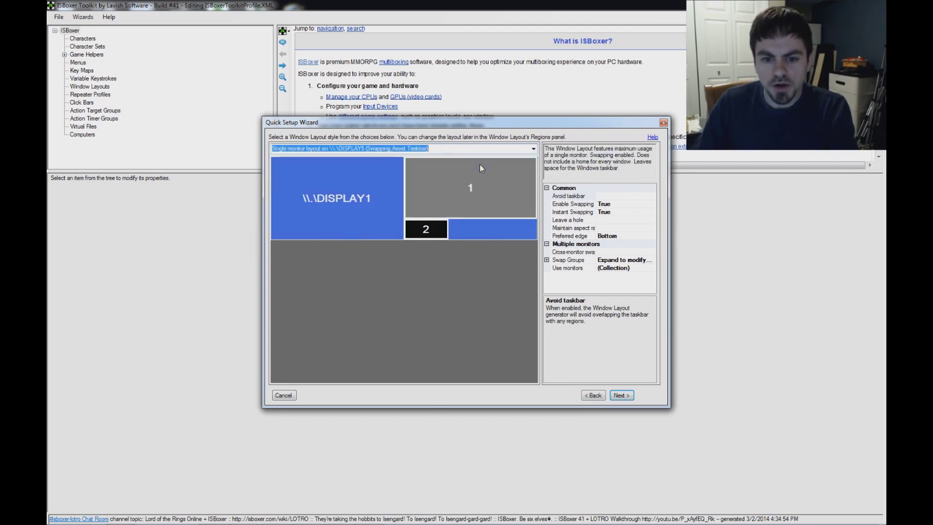
pyautogui.press('Down')
pyautogui.press('Down')
pyautogui.press('Down')
pyautogui.press('Down')
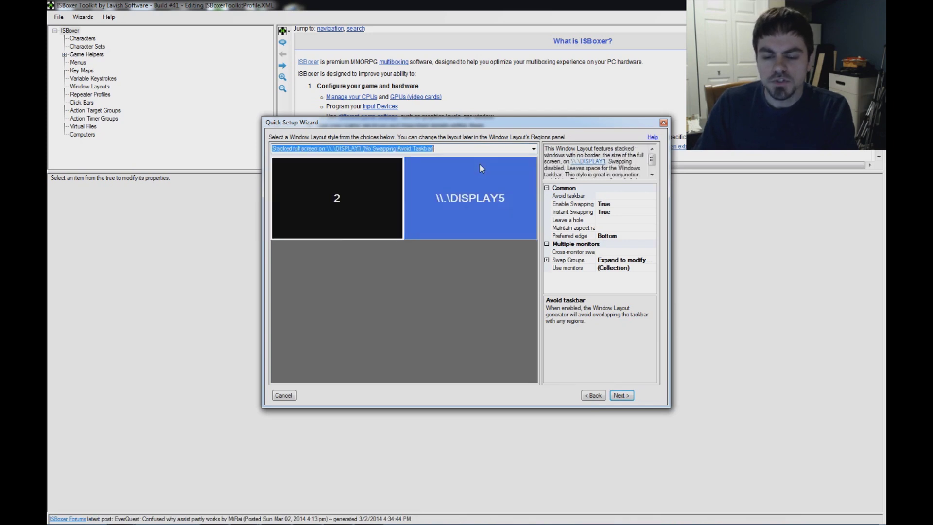
pyautogui.press('Down')
pyautogui.press('Down')
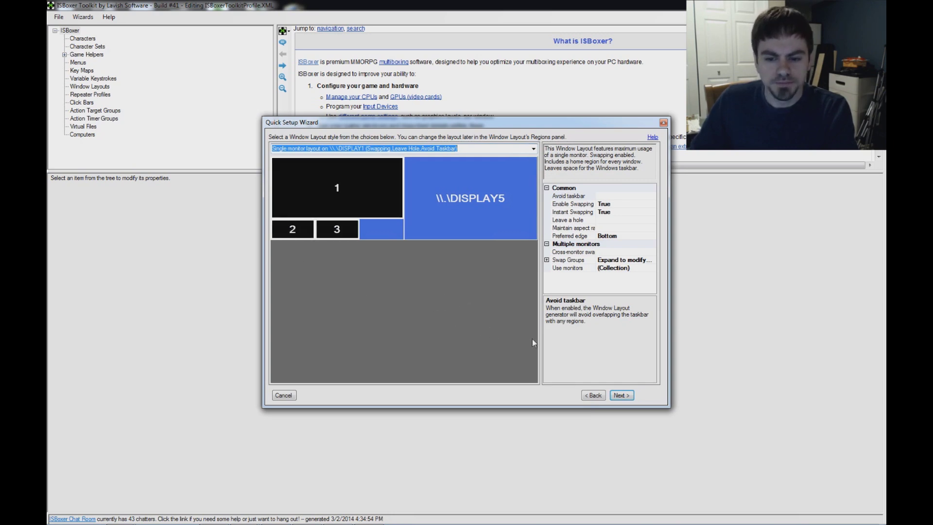
pyautogui.click(622, 395)
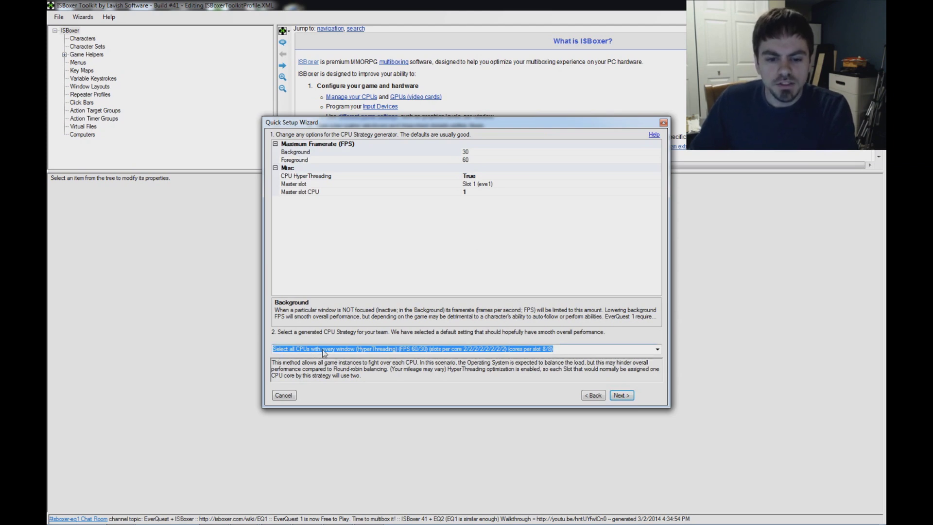
# Try the Round-robin balancing CPU strategy with CPU 1 dedicated, and inspect its slots-per-core and HyperThreading details
pyautogui.click(656, 349)
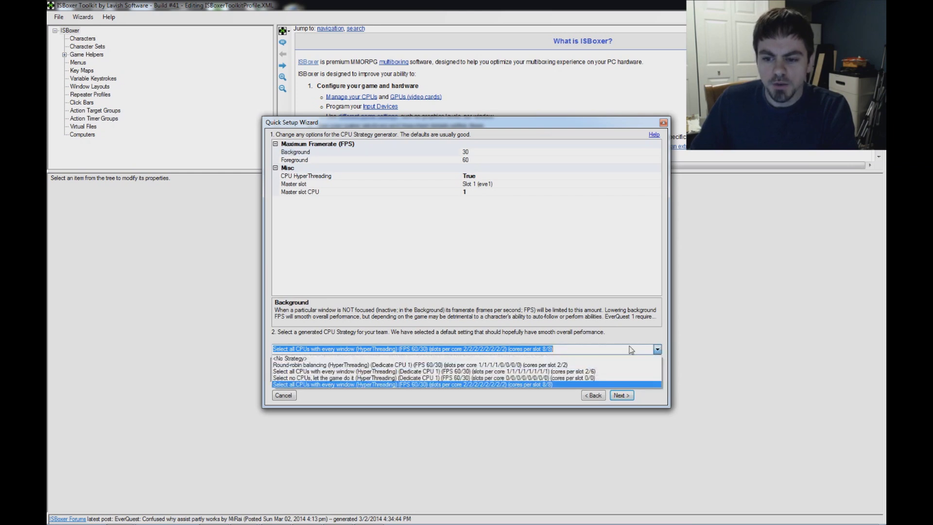
pyautogui.click(330, 367)
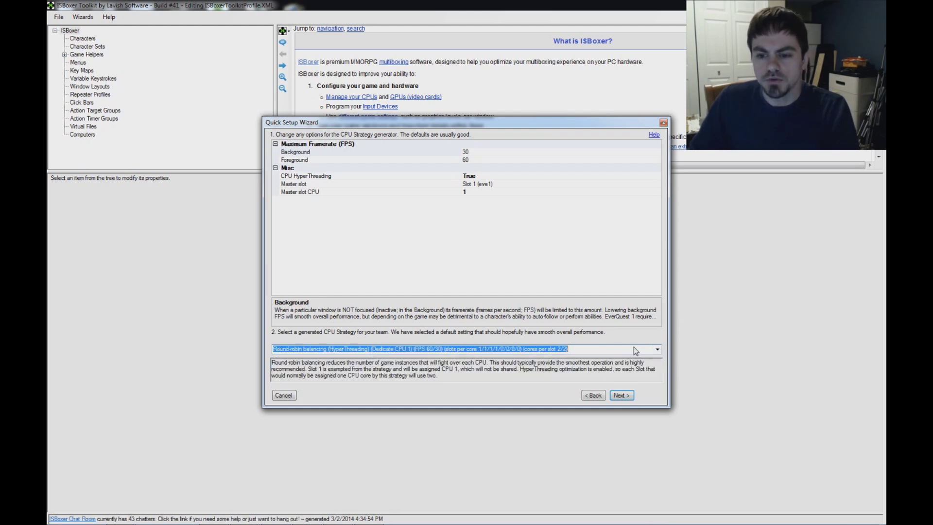
pyautogui.click(476, 349)
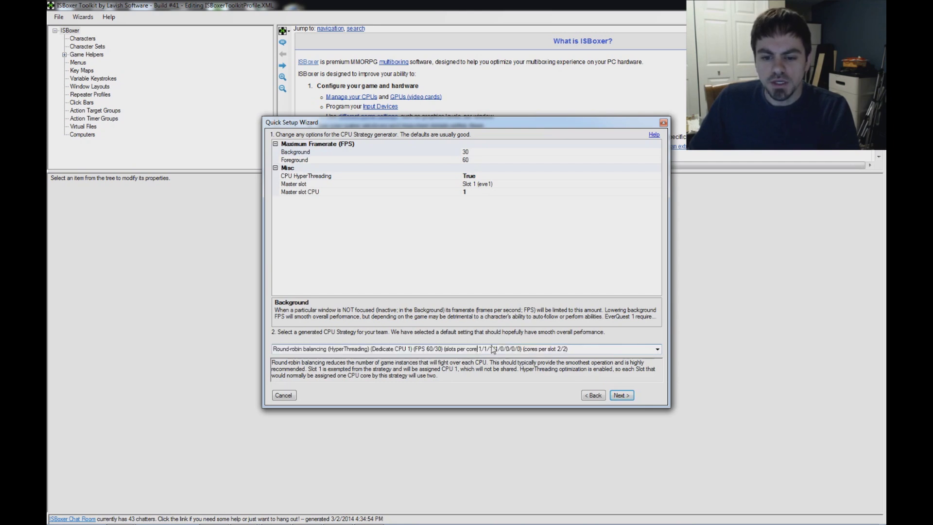
pyautogui.moveTo(479, 349); pyautogui.dragTo(508, 350)
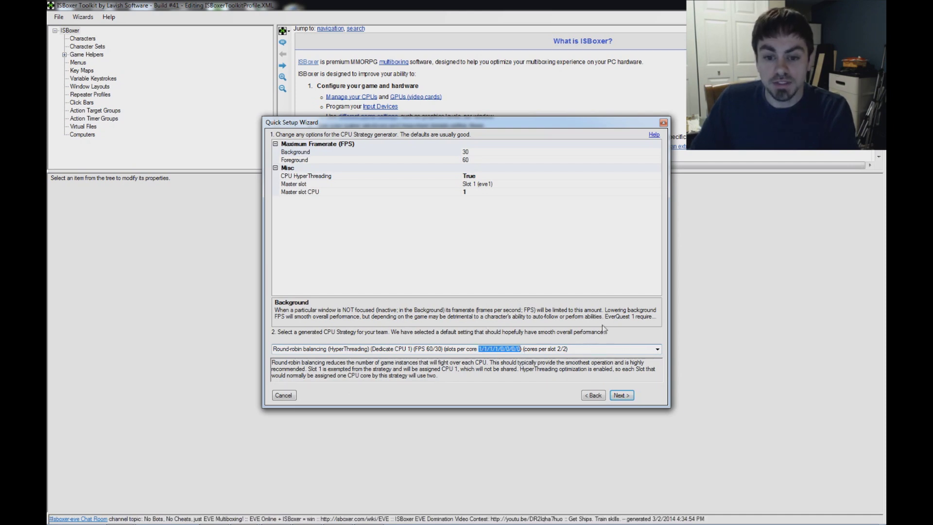
pyautogui.moveTo(329, 350); pyautogui.dragTo(369, 351)
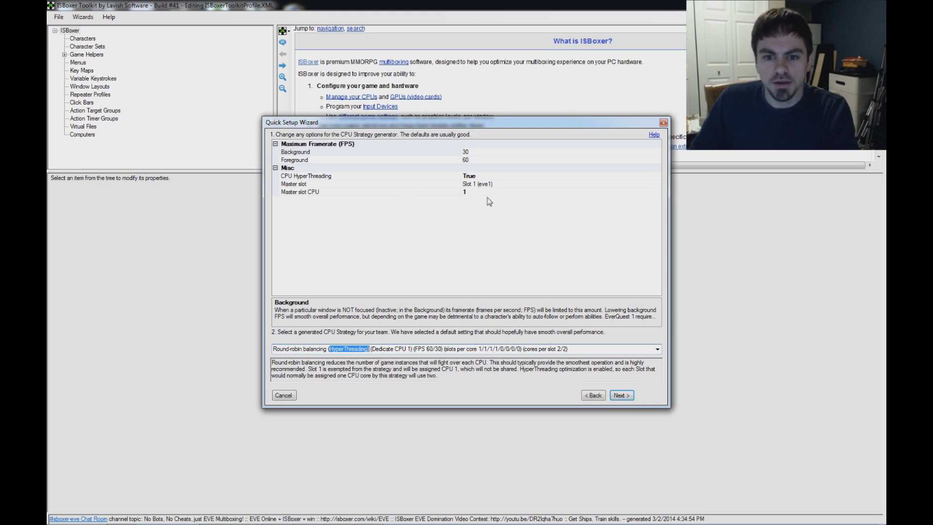
# Choose the CPU strategy that selects all CPUs with every window without a dedicated CPU, and continue to the game control options
pyautogui.click(657, 349)
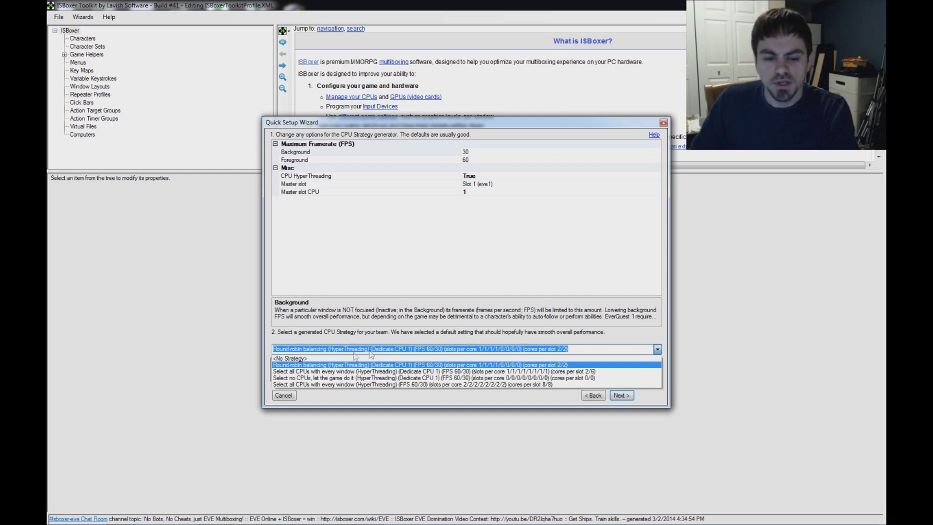
pyautogui.click(290, 384)
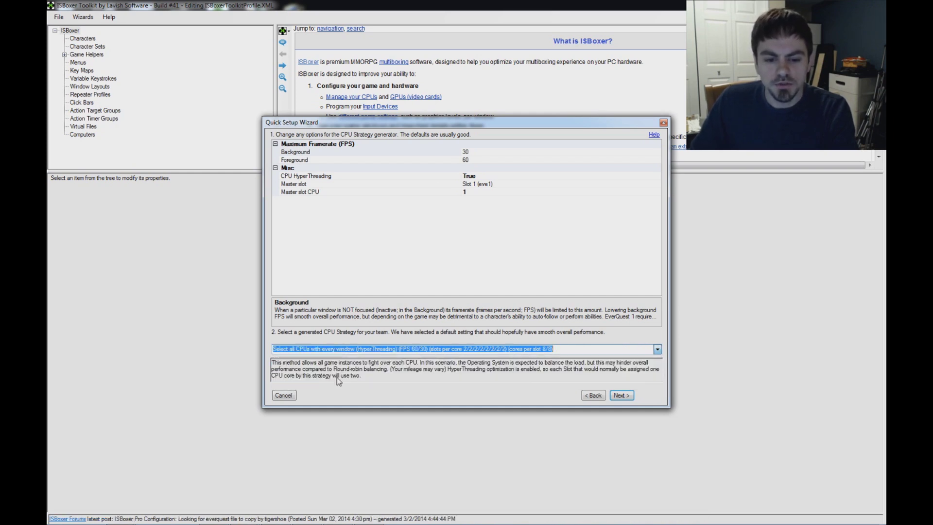
pyautogui.click(621, 395)
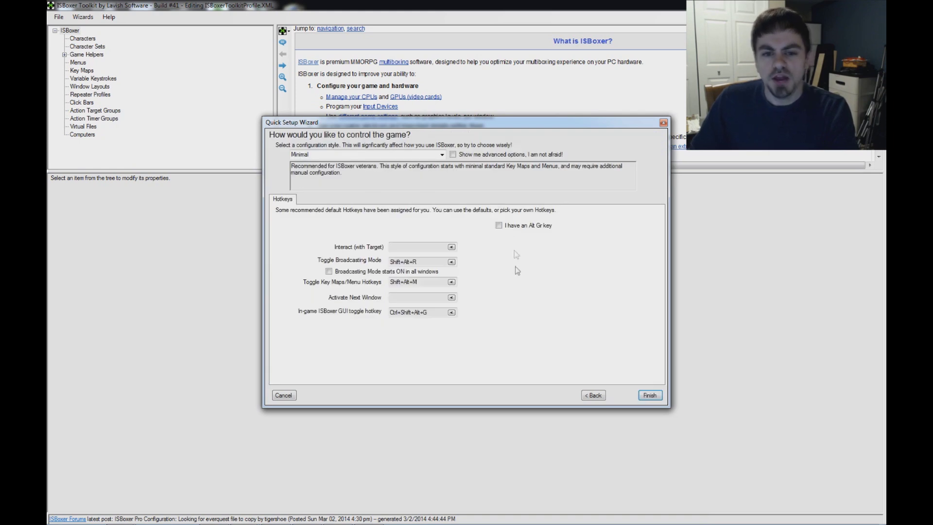
# Preview the MMO - Standard and Generic Broadcasting configuration styles and compare their hotkey options with Minimal
pyautogui.click(441, 154)
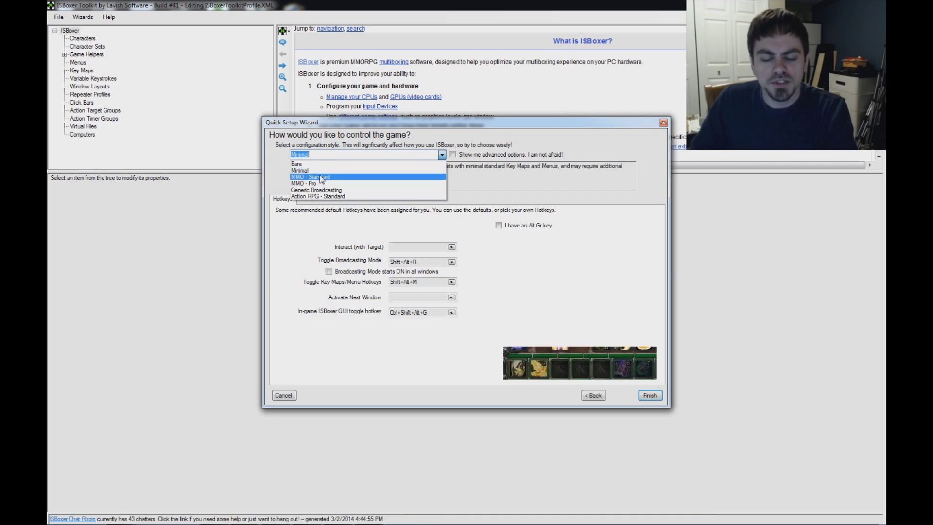
pyautogui.click(320, 178)
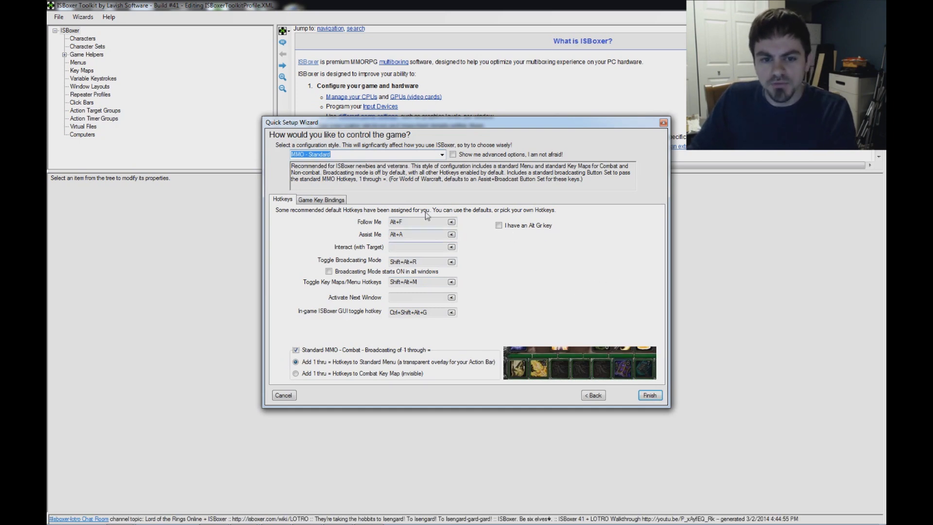
pyautogui.click(441, 154)
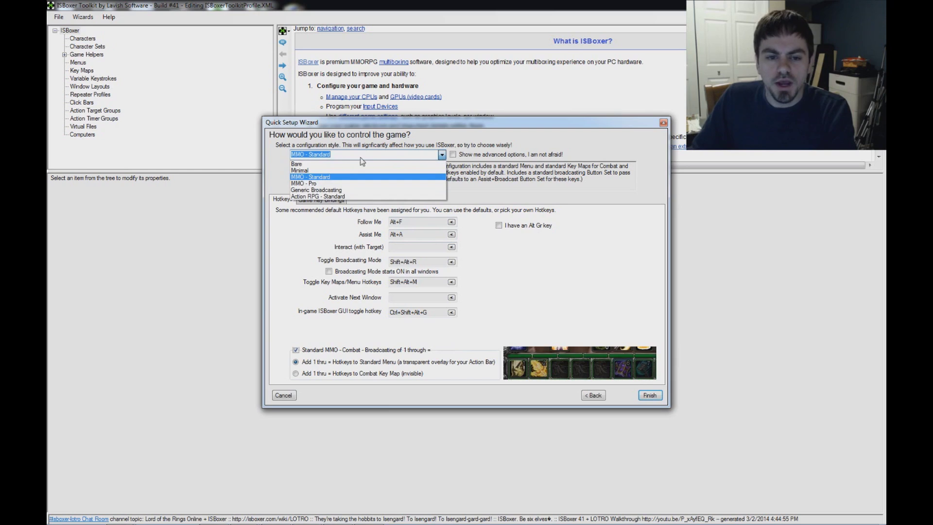
pyautogui.click(305, 171)
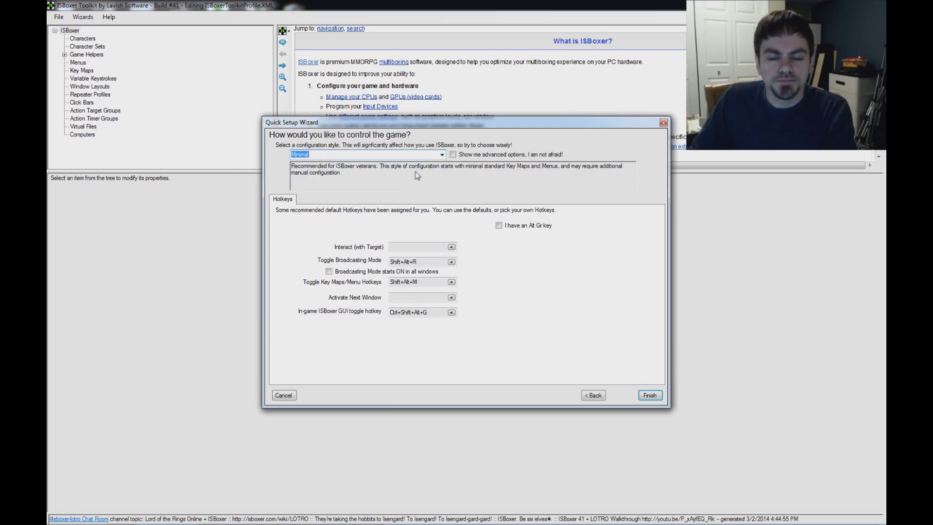
pyautogui.click(441, 155)
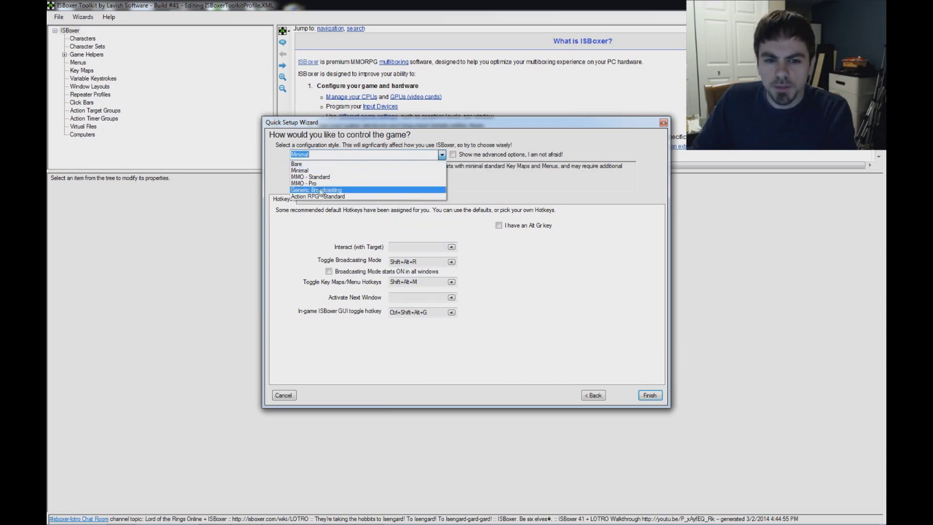
pyautogui.click(319, 187)
# Set the configuration style to Minimal with the default hotkeys and finish the Quick Setup Wizard
pyautogui.click(442, 154)
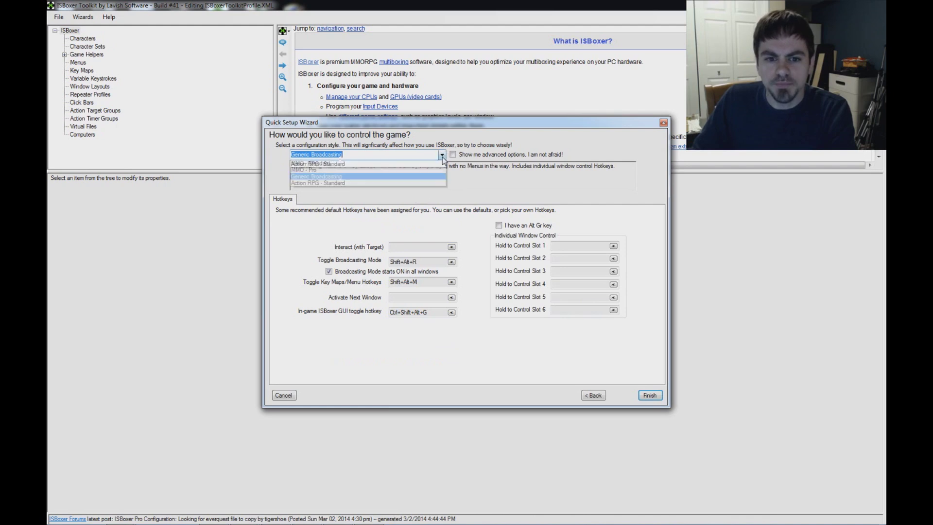
pyautogui.click(307, 172)
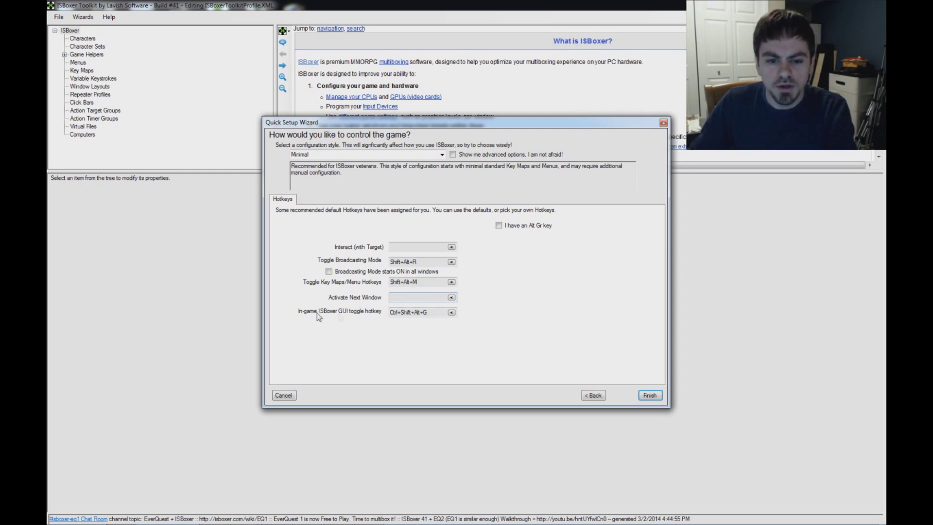
pyautogui.click(650, 395)
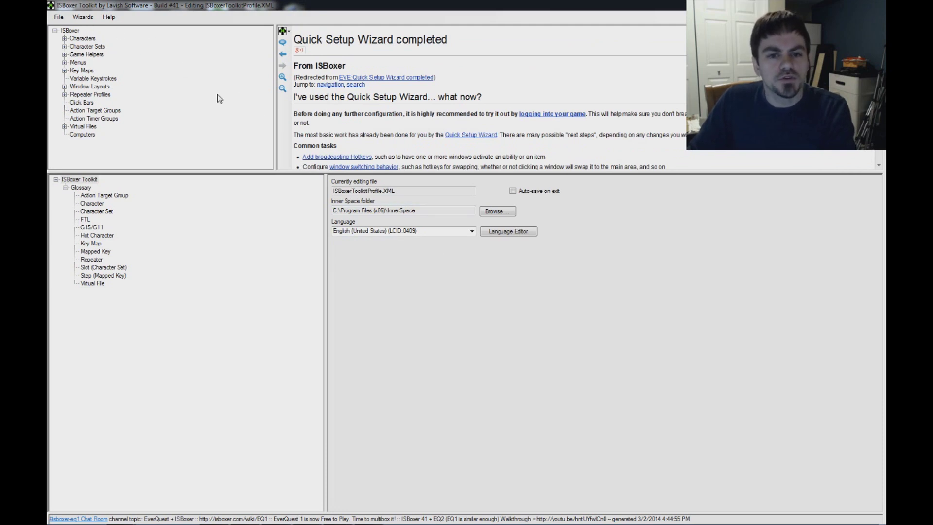
# Export the whole ISBoxer configuration to Inner Space and dismiss the confirmation
pyautogui.click(59, 16)
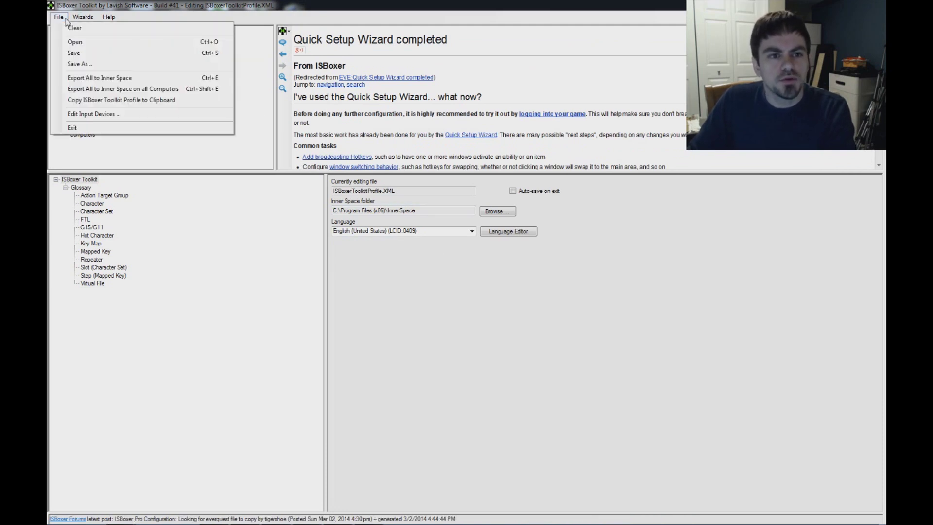
pyautogui.click(113, 81)
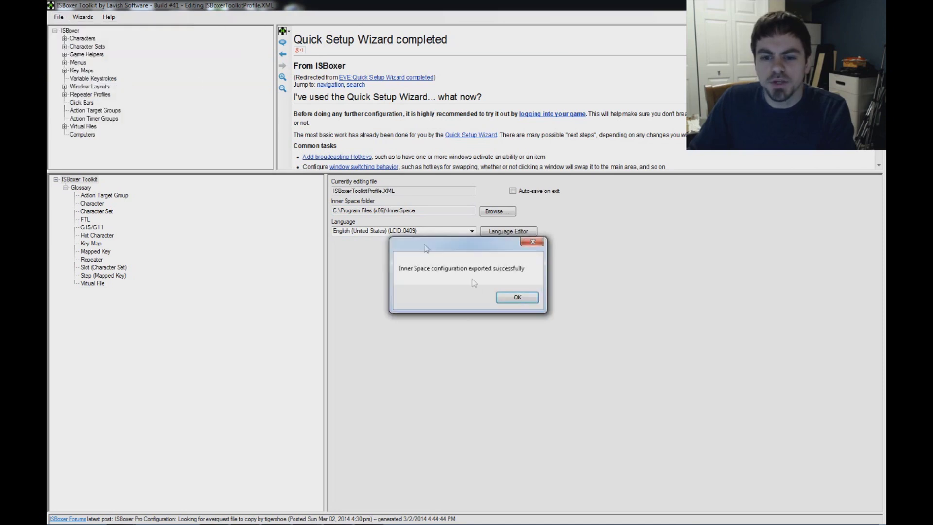
pyautogui.click(517, 297)
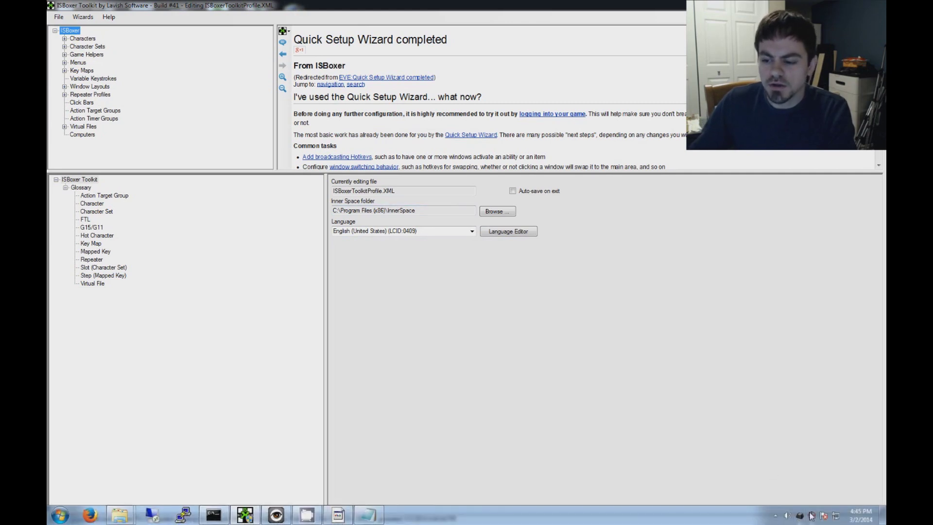
# Launch the "eve duo" ISBoxer character set from Inner Space
pyautogui.rightClick(811, 516)
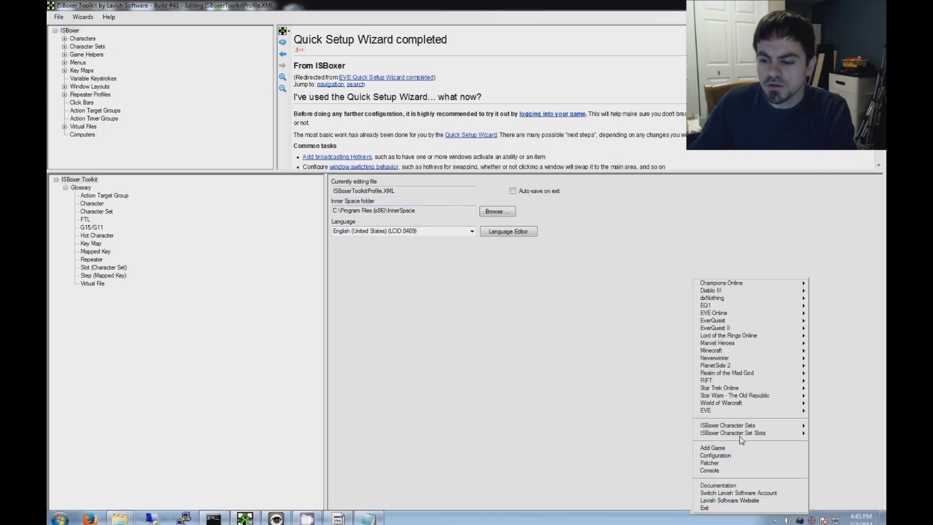
pyautogui.moveTo(724, 427)
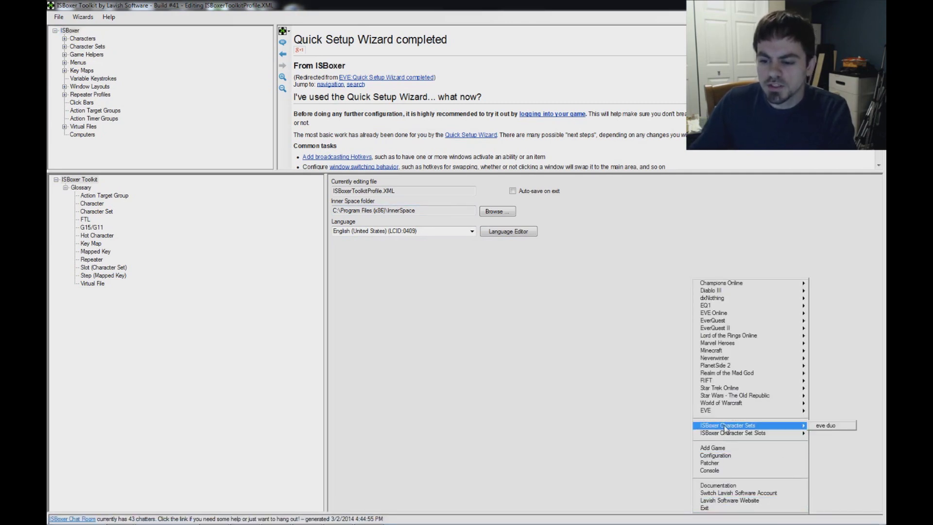
pyautogui.click(842, 429)
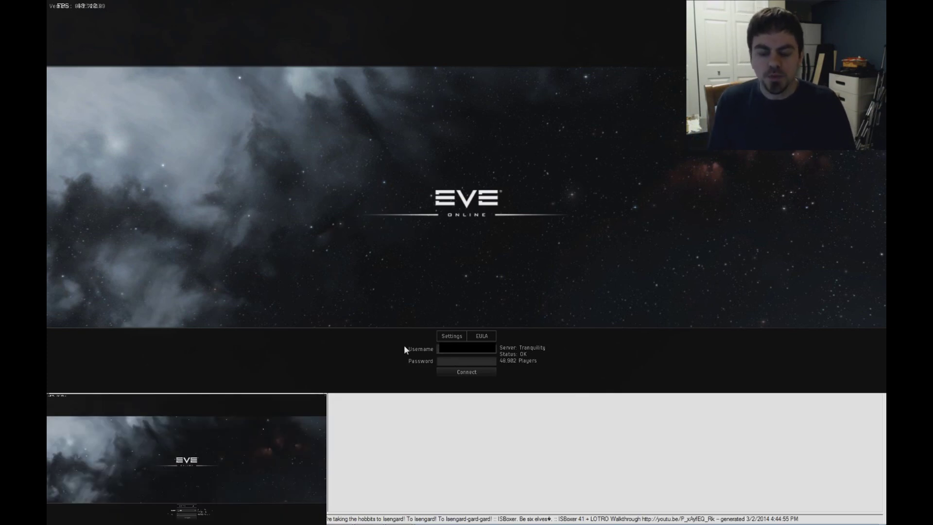
# Log both EVE Online clients in with the account username and password, and enter the game with the first listed character
pyautogui.press('Tab')
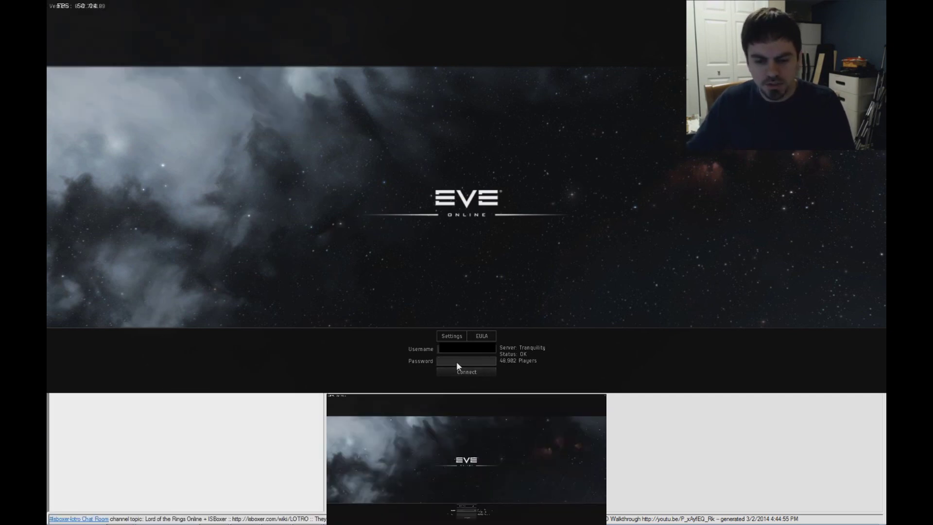
pyautogui.press('Scroll_Lock')
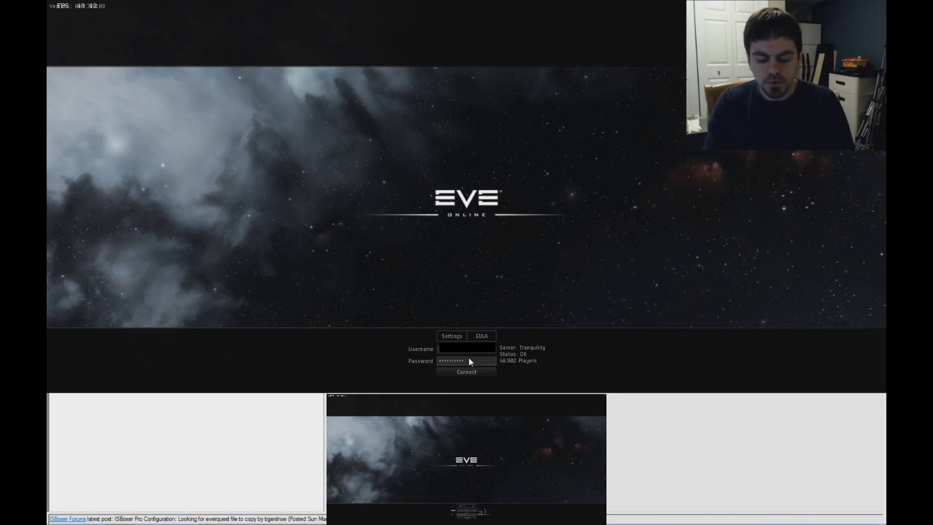
pyautogui.press('Return')
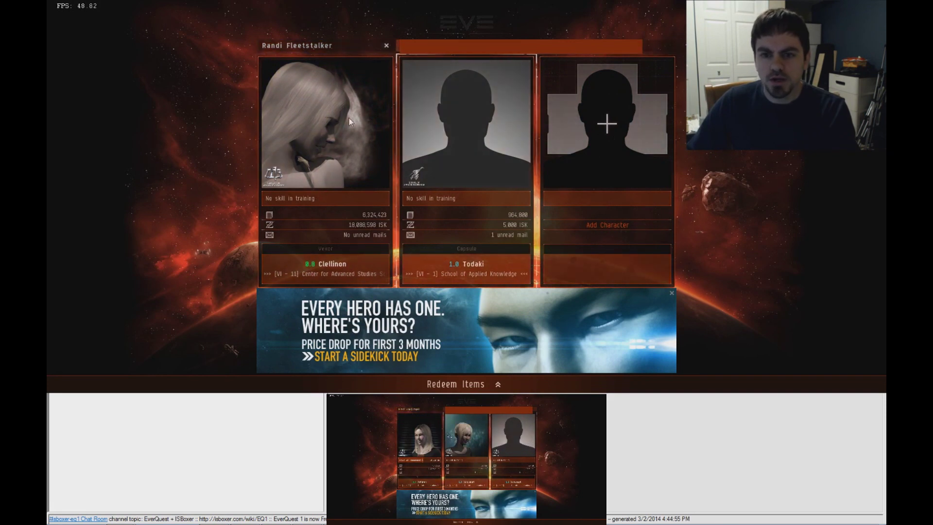
pyautogui.click(324, 127)
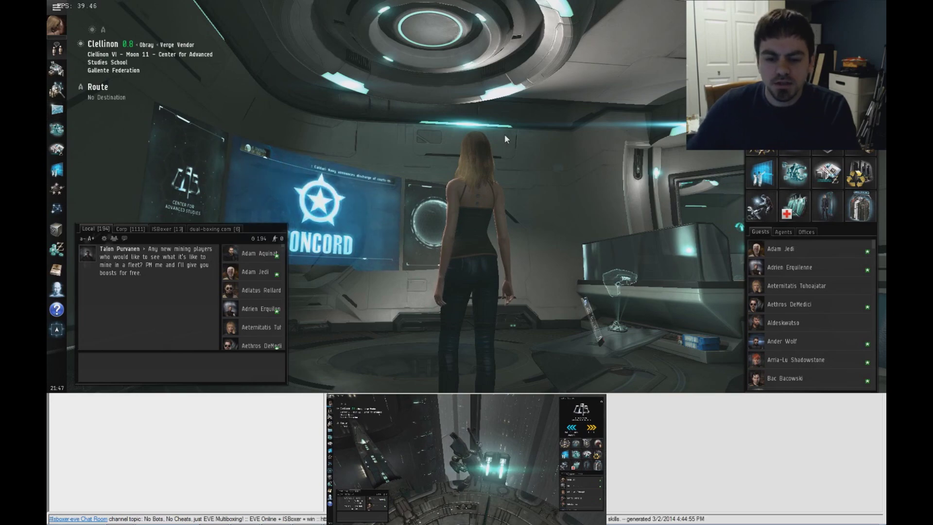
# Test window swapping by rotating the camera in the first client, repeating it in the second client, and returning to the first
pyautogui.moveTo(504, 134)
pyautogui.mouseDown()
pyautogui.moveTo(357, 135)
pyautogui.moveTo(424, 158)
pyautogui.moveTo(477, 200)
pyautogui.moveTo(545, 182)
pyautogui.moveTo(538, 156)
pyautogui.moveTo(521, 154)
pyautogui.moveTo(497, 130)
pyautogui.mouseUp()
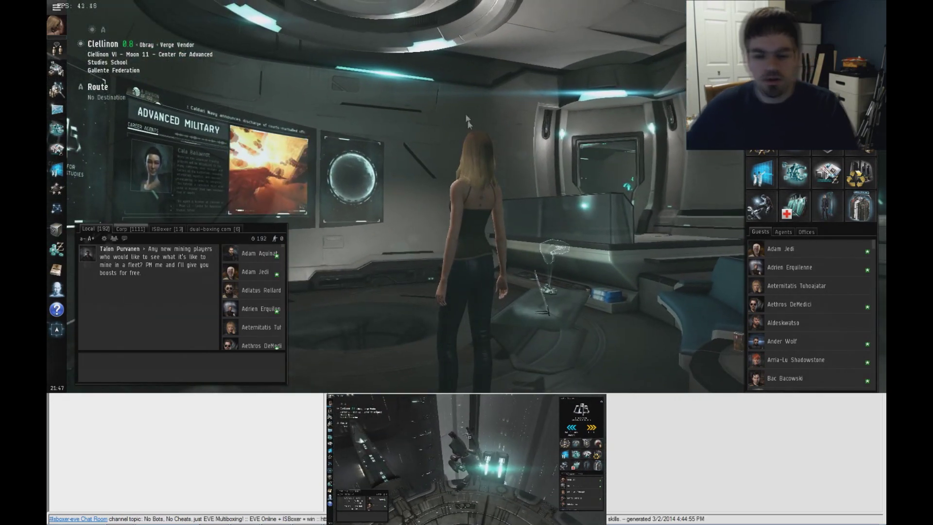
pyautogui.hotkey('ctrl', 'alt', '2')
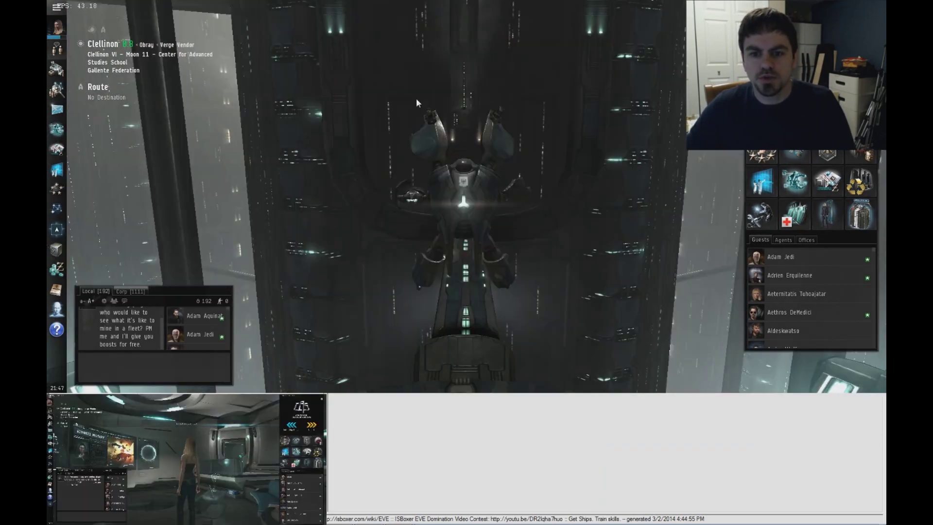
pyautogui.moveTo(416, 99); pyautogui.dragTo(382, 124)
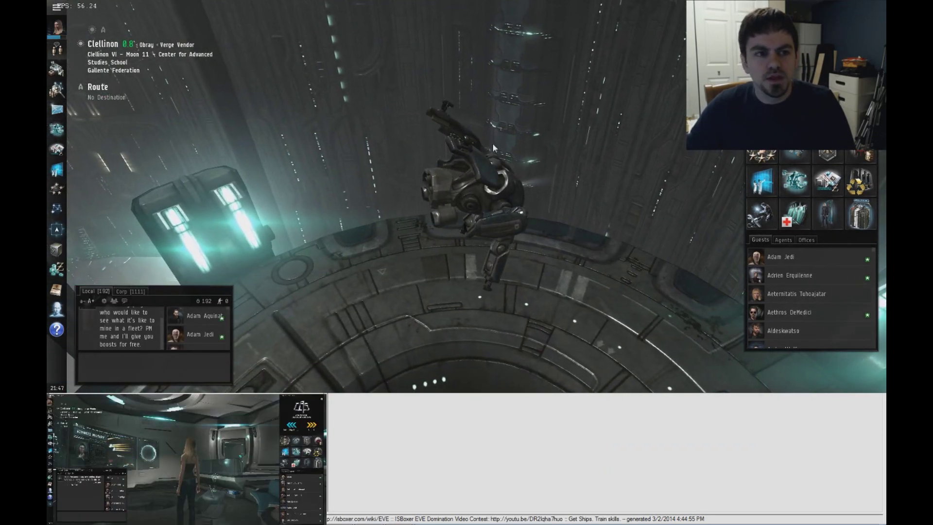
pyautogui.hotkey('ctrl', 'alt', '1')
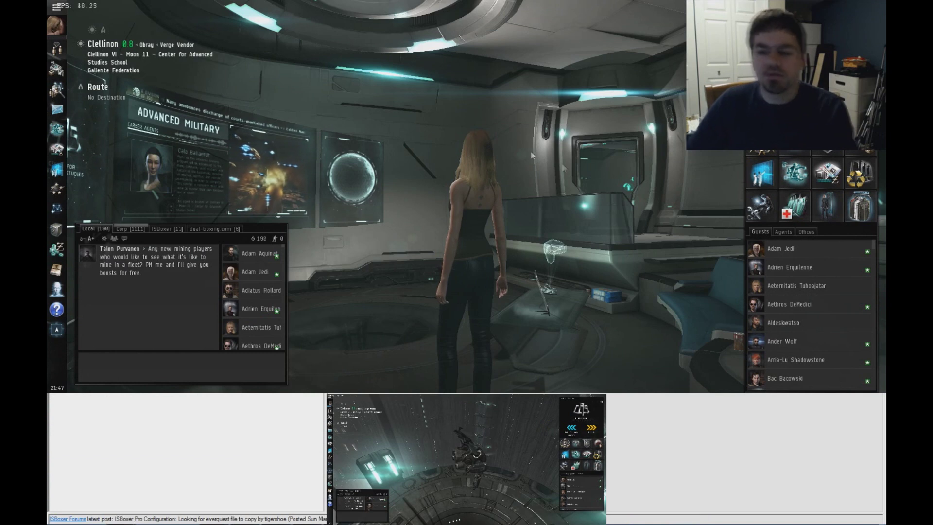
# Test broadcasting mode by rotating the camera in both clients while it is on, and switch broadcasting off
pyautogui.hotkey('ctrl', 'shift', 'alt', 'r')
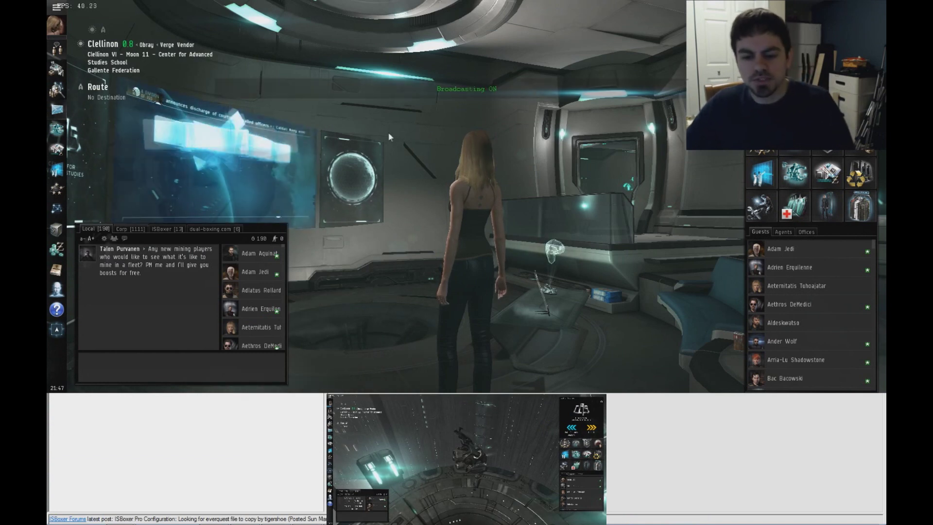
pyautogui.hotkey('ctrl', 'shift', 'alt', 'r')
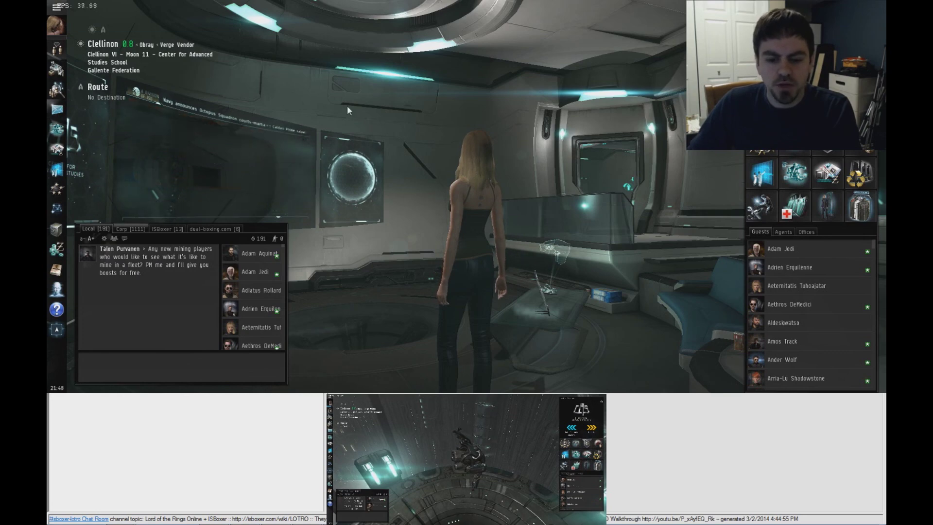
pyautogui.press('Scroll_Lock')
pyautogui.moveTo(413, 125); pyautogui.dragTo(403, 147)
pyautogui.press('Scroll_Lock')
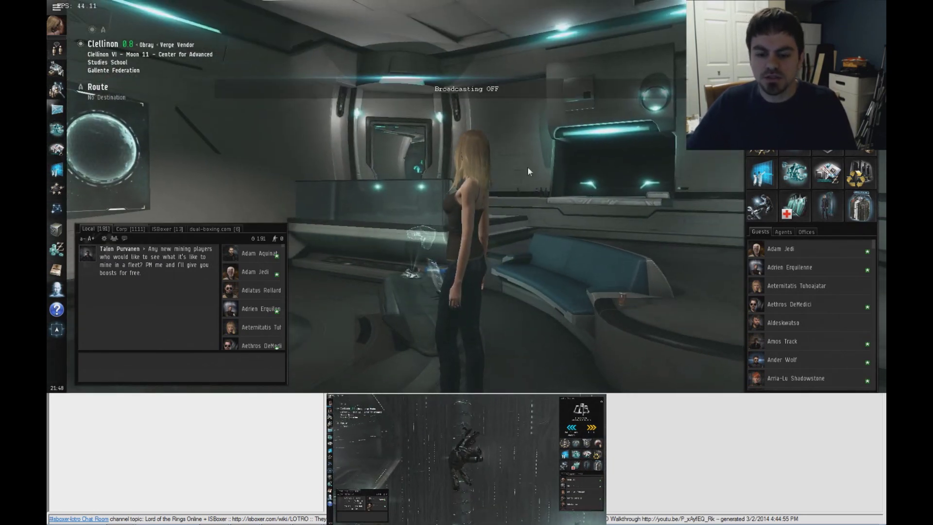
# Rotate the camera around the character in the first client's quarters with broadcasting off
pyautogui.moveTo(512, 158); pyautogui.dragTo(534, 145)
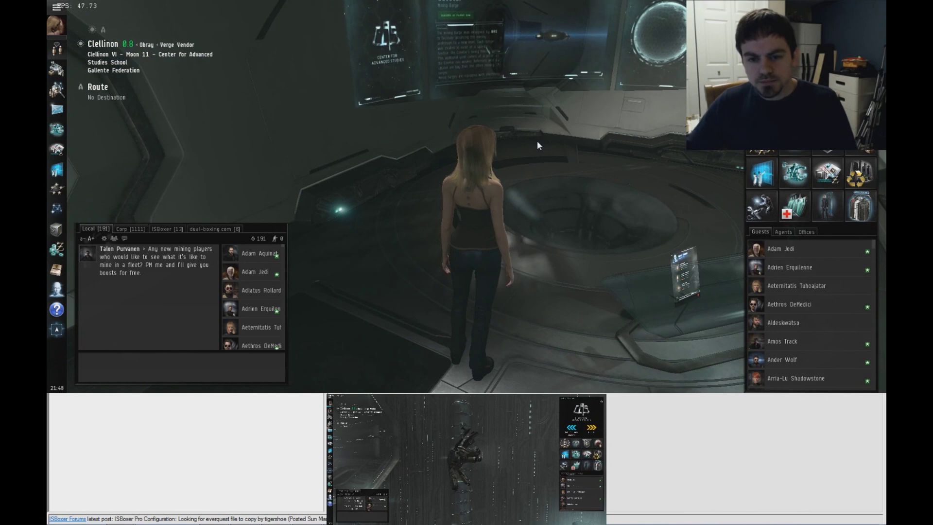
pyautogui.moveTo(488, 152); pyautogui.dragTo(506, 128)
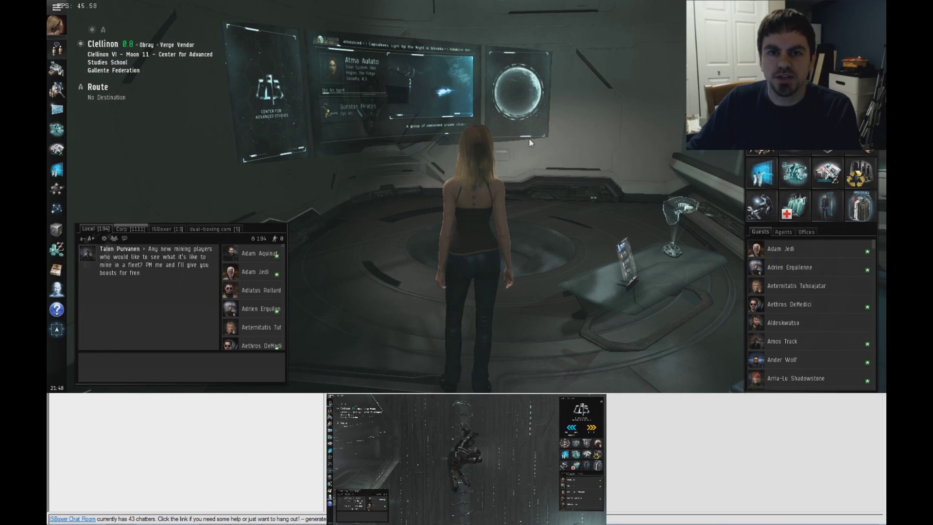
pyautogui.moveTo(678, 226)
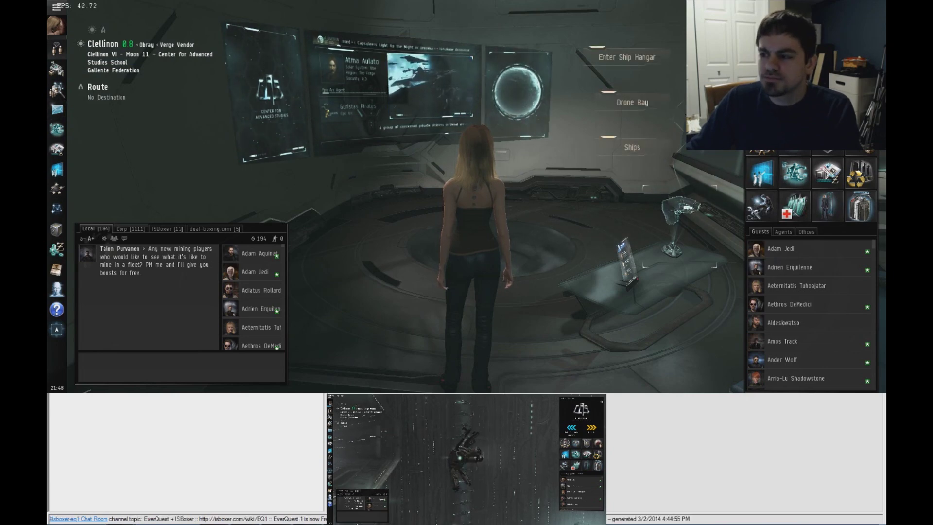